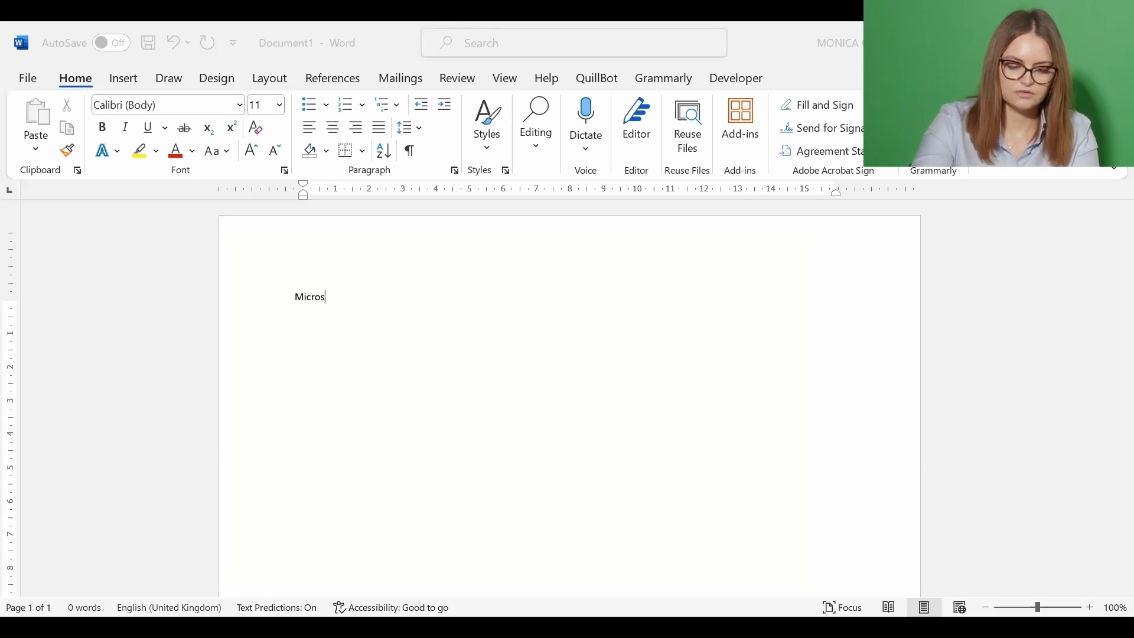
# Delete the test text 'Wor' typed after Microsoft
pyautogui.write('Word')
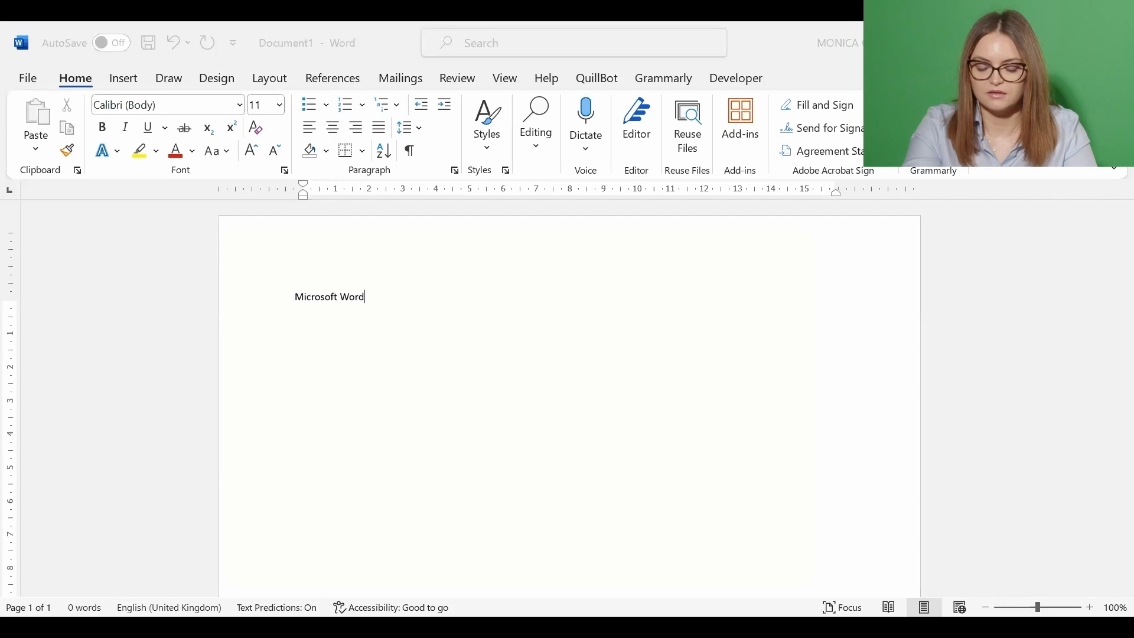
pyautogui.press('BackSpace')
pyautogui.press('BackSpace')
pyautogui.press('BackSpace')
pyautogui.press('BackSpace')
pyautogui.press('BackSpace')
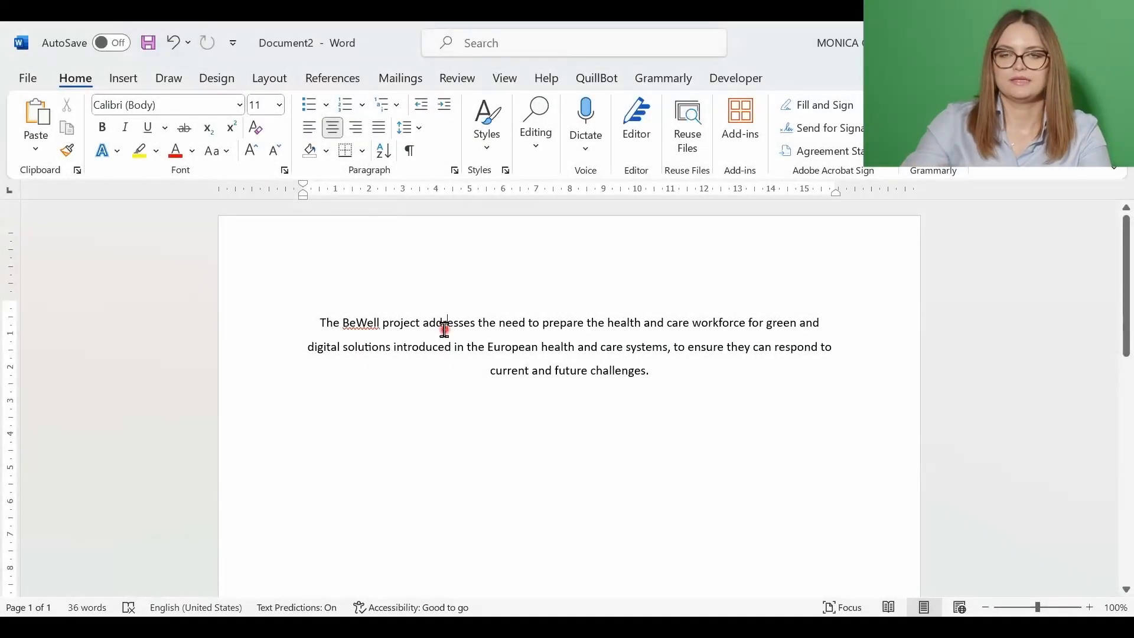
pyautogui.moveTo(298, 332); pyautogui.dragTo(658, 380)
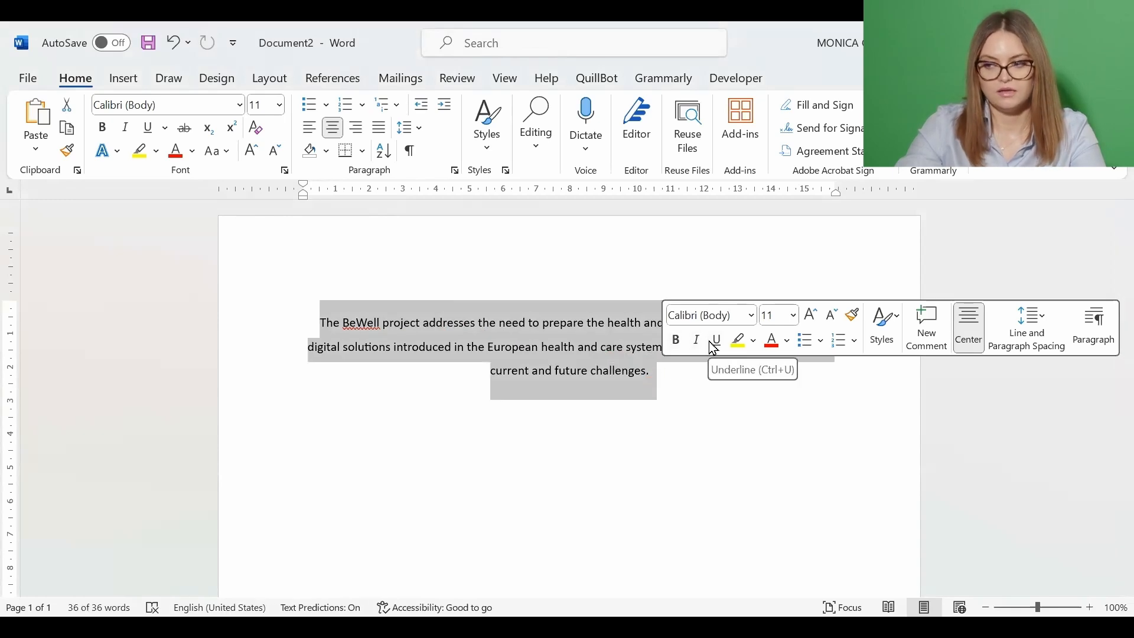
pyautogui.click(794, 317)
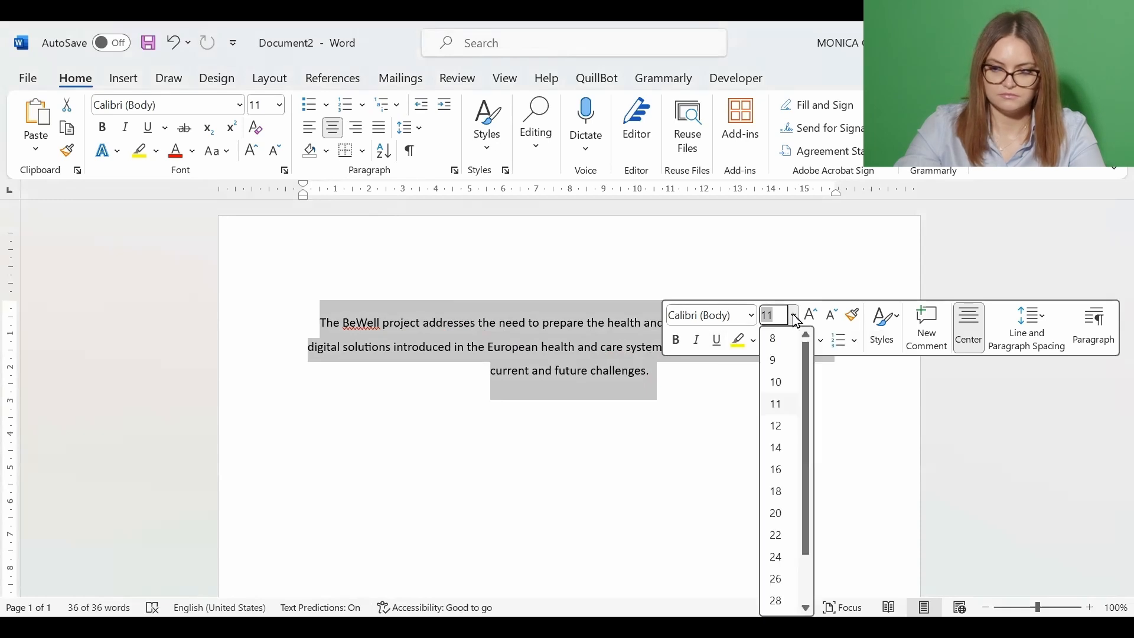
pyautogui.click(751, 318)
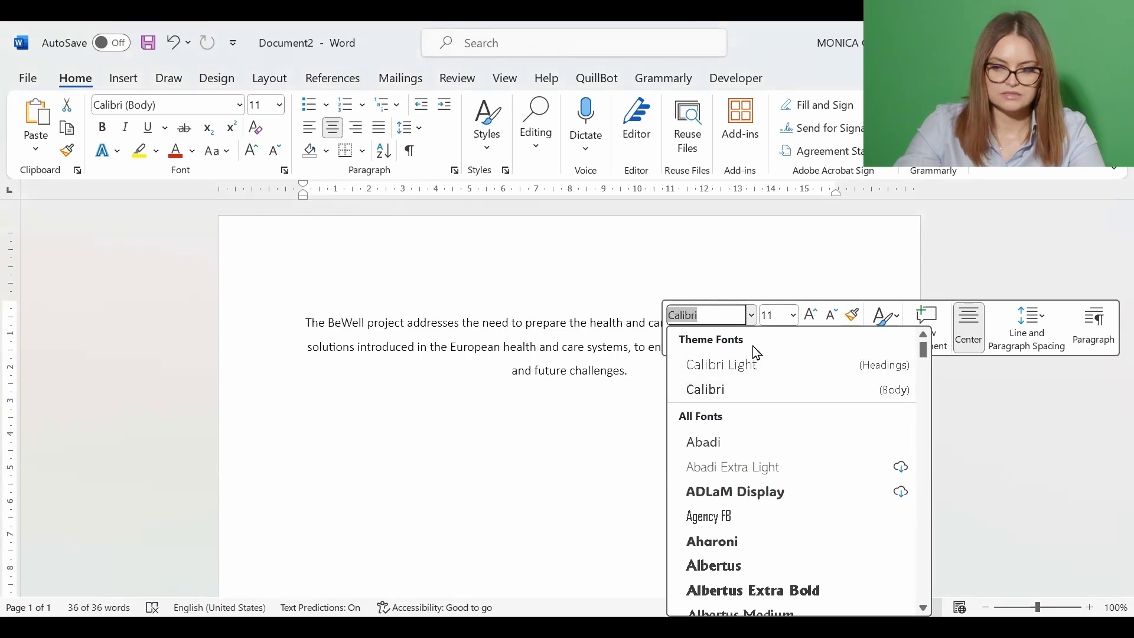
pyautogui.click(753, 316)
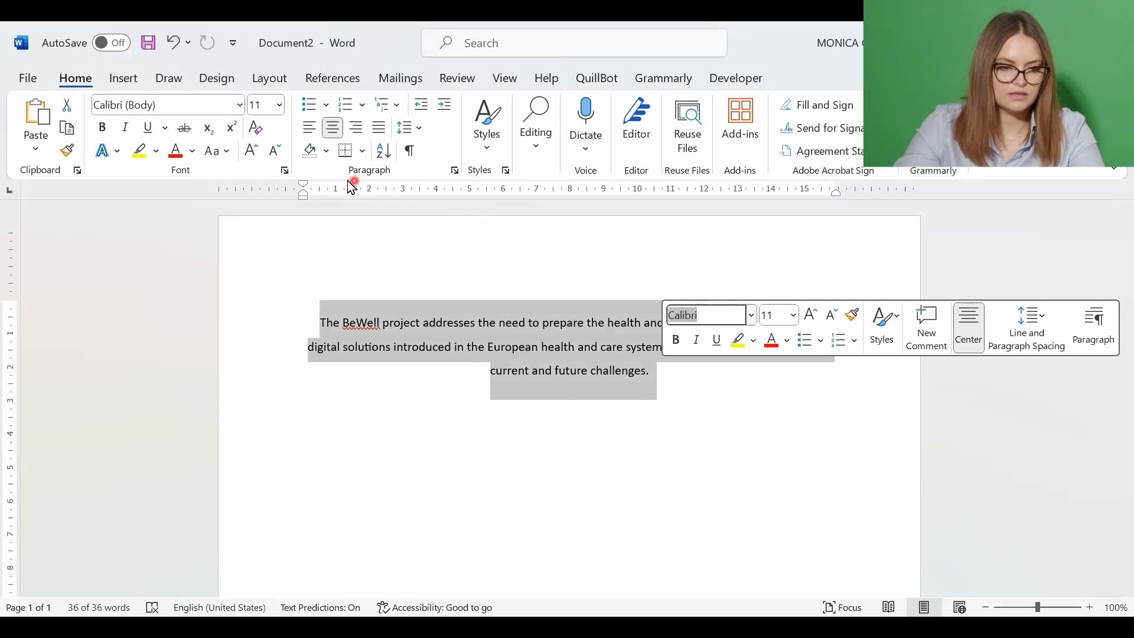
pyautogui.click(71, 80)
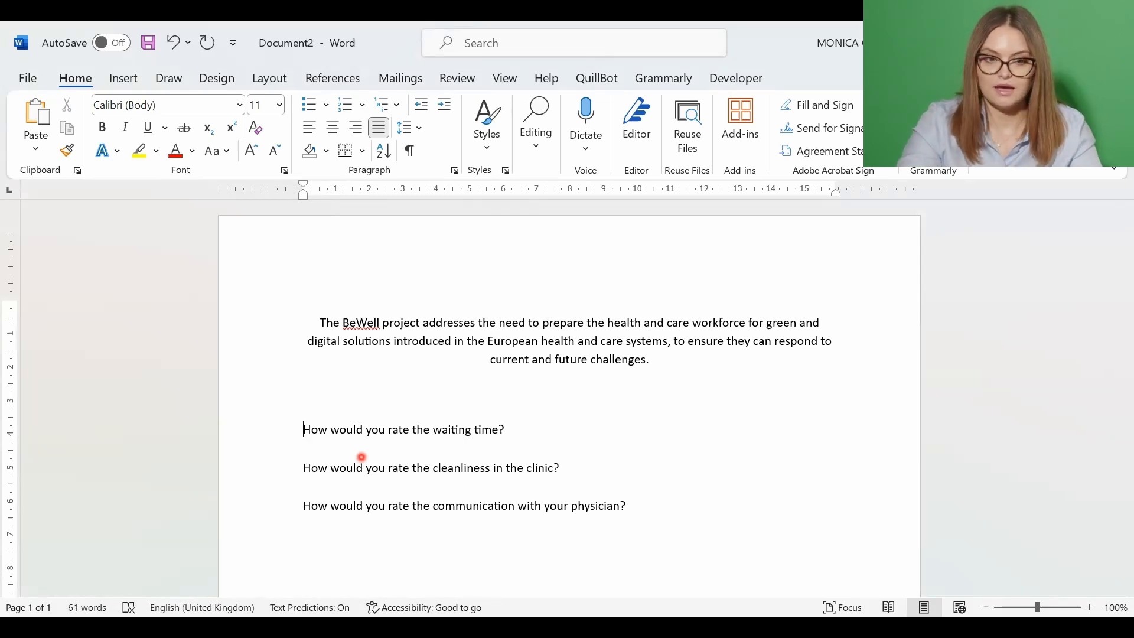
# Number the three rating questions 1–3, undo the last list change, and select all three questions
pyautogui.write('1')
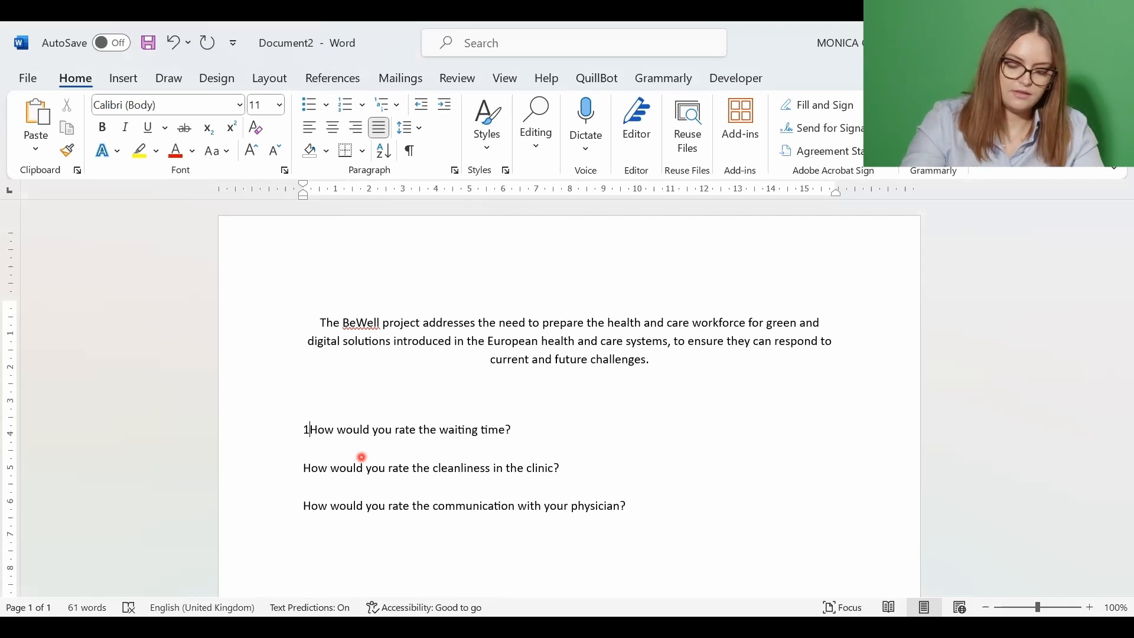
pyautogui.write('.')
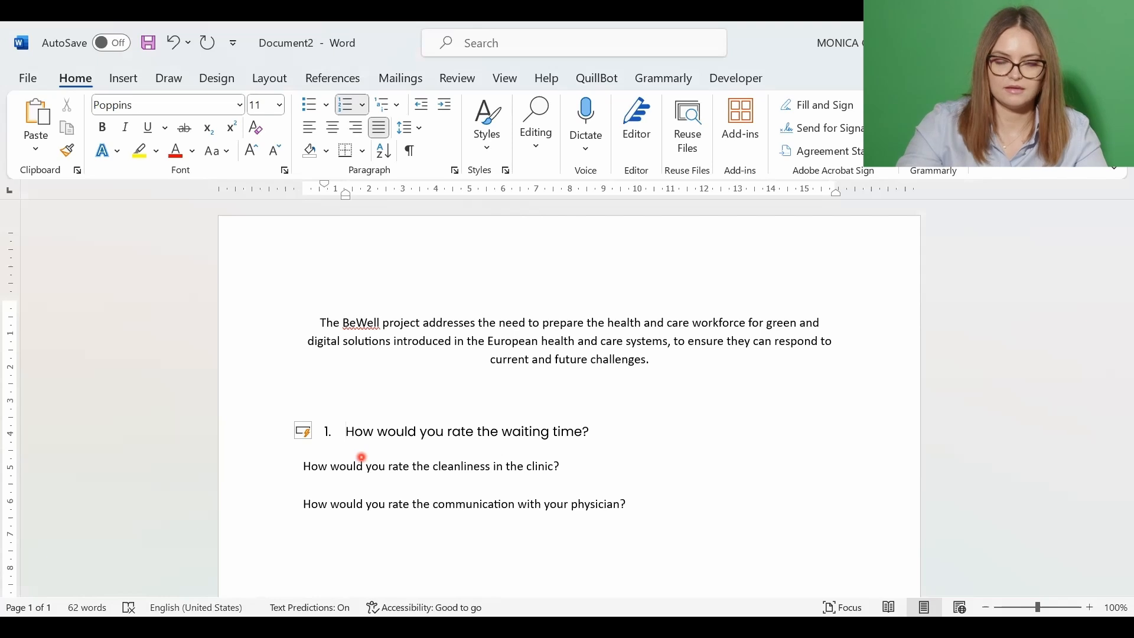
pyautogui.click(301, 466)
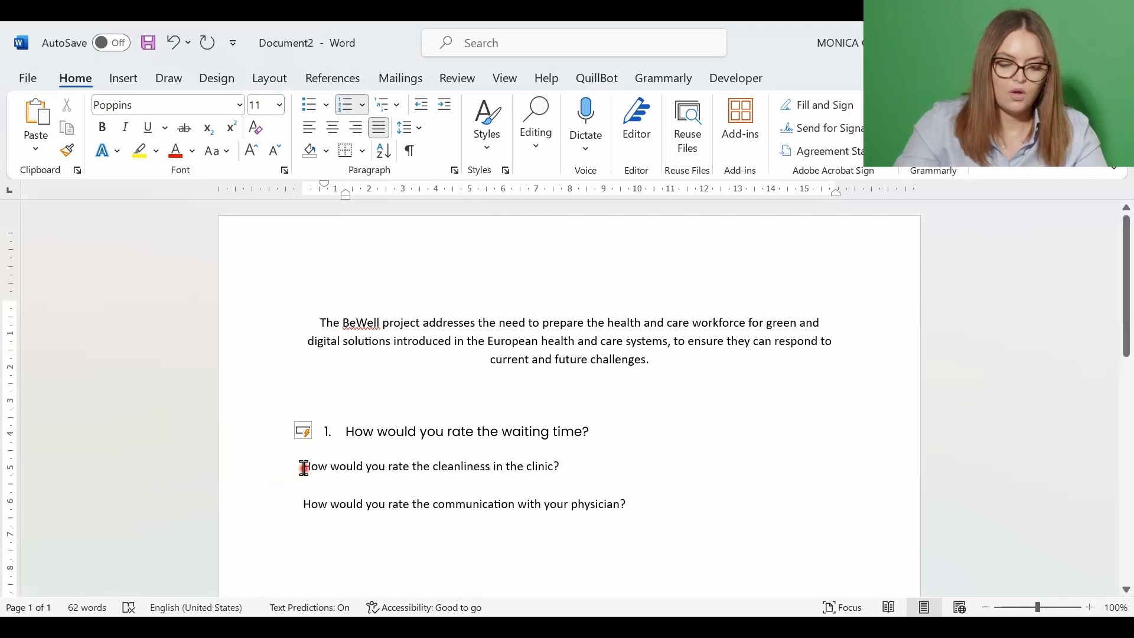
pyautogui.press('BackSpace')
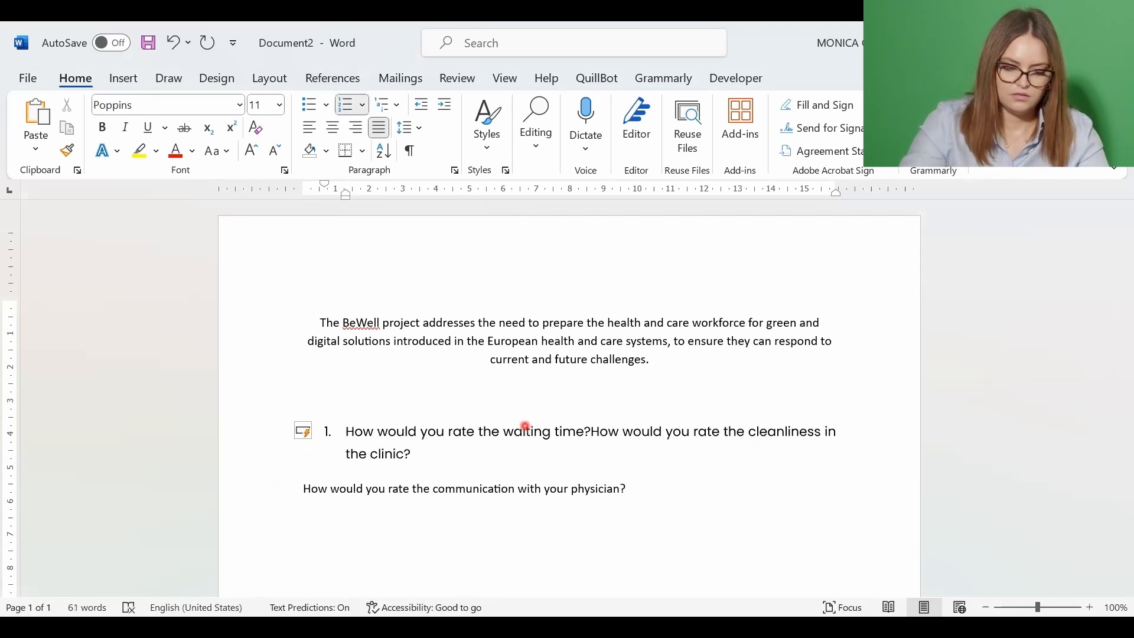
pyautogui.press('Return')
pyautogui.click(301, 490)
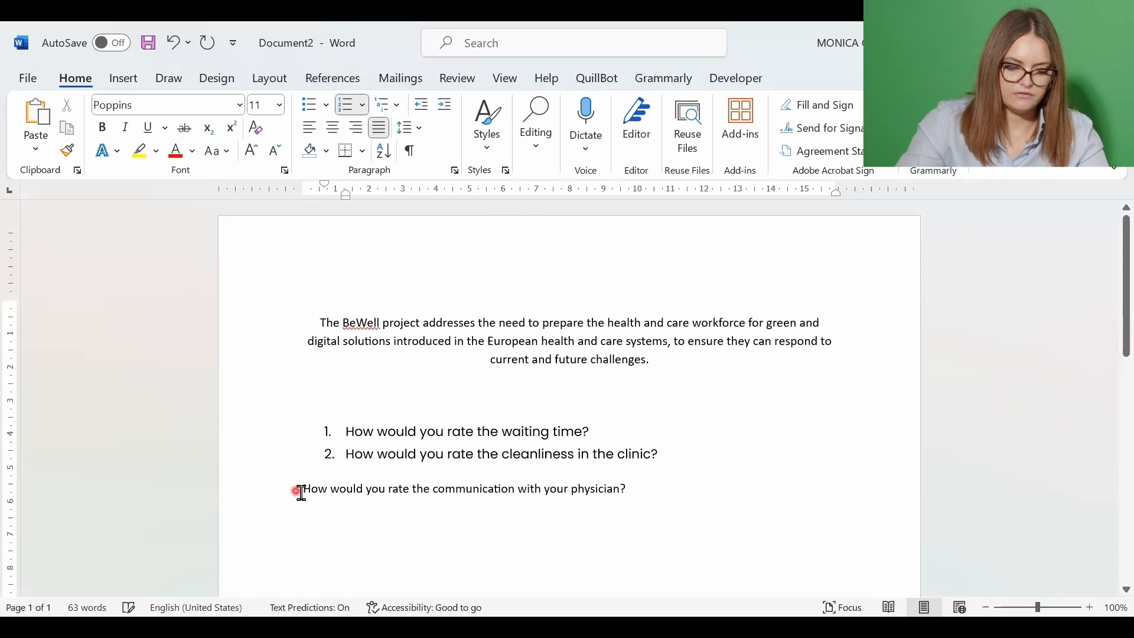
pyautogui.press('BackSpace')
pyautogui.press('Return')
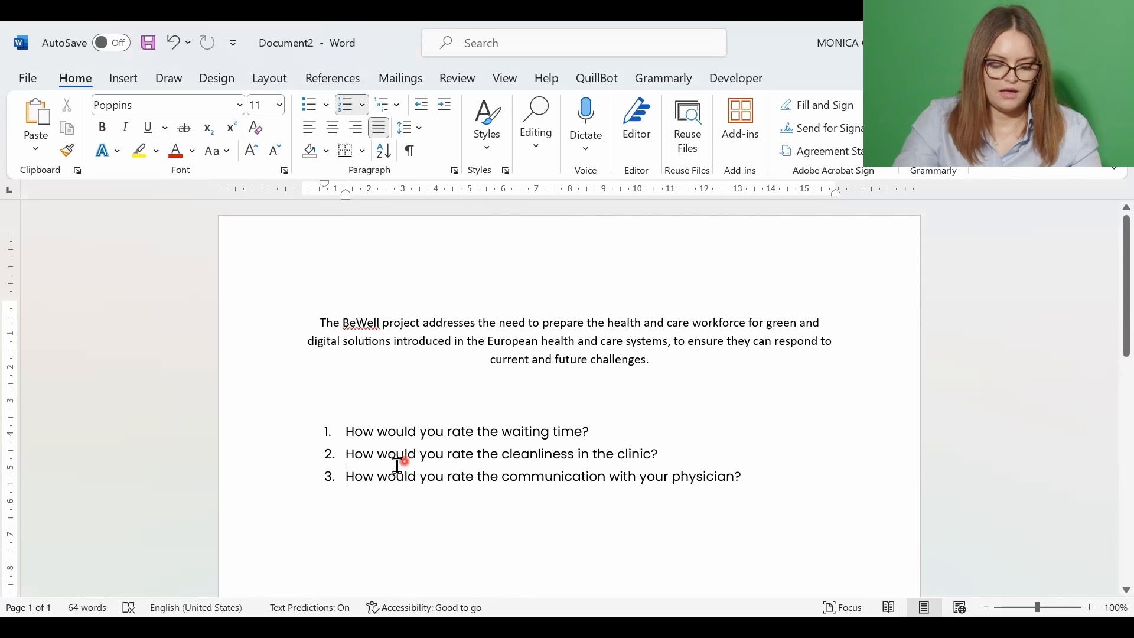
pyautogui.hotkey('ctrl', 'z')
pyautogui.hotkey('ctrl', 'z')
pyautogui.hotkey('ctrl', 'z')
pyautogui.hotkey('ctrl', 'z')
pyautogui.hotkey('ctrl', 'z')
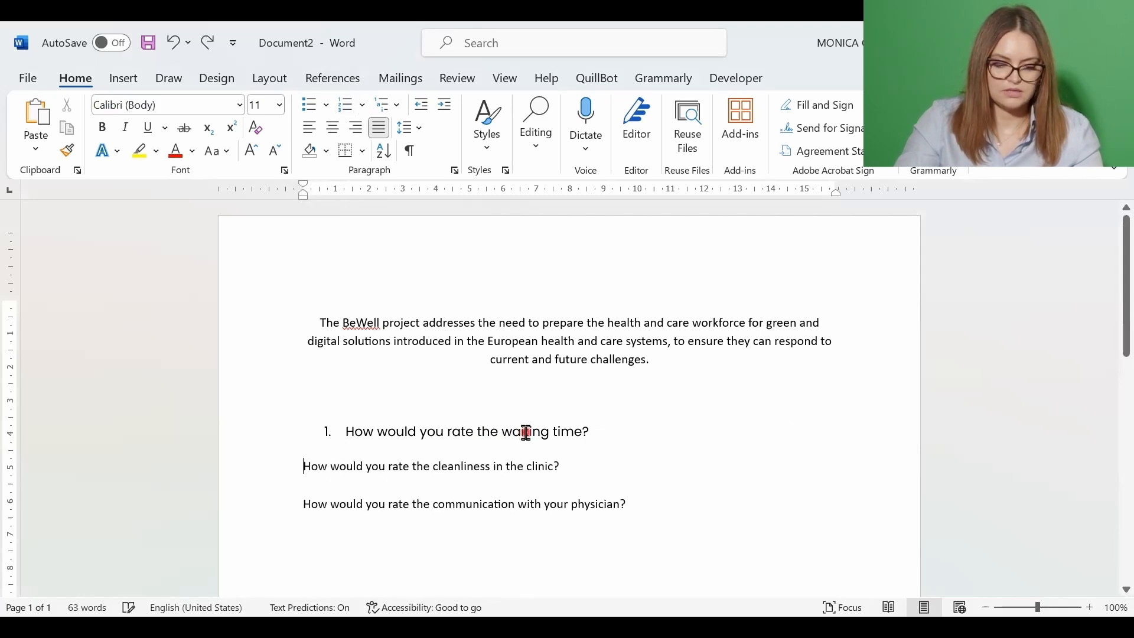
pyautogui.moveTo(691, 516); pyautogui.dragTo(308, 423)
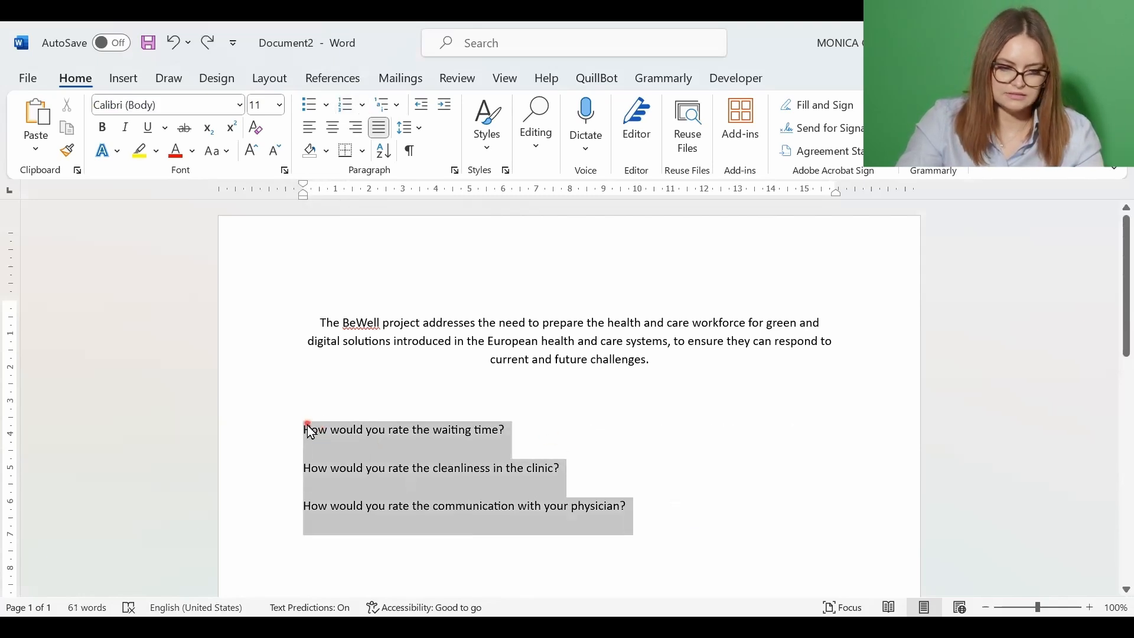
# Apply list formatting from the numbering gallery, undo it, then redo it on the first question
pyautogui.click(363, 105)
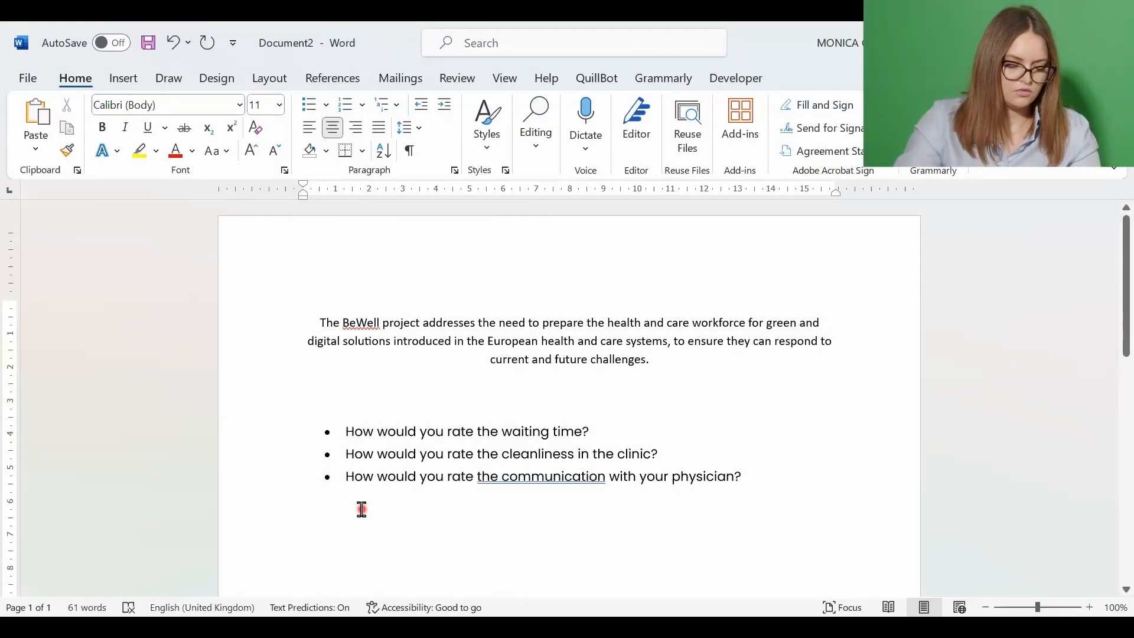
pyautogui.hotkey('ctrl', 'z')
pyautogui.hotkey('ctrl', 'z')
pyautogui.hotkey('ctrl', 'z')
pyautogui.click(297, 438)
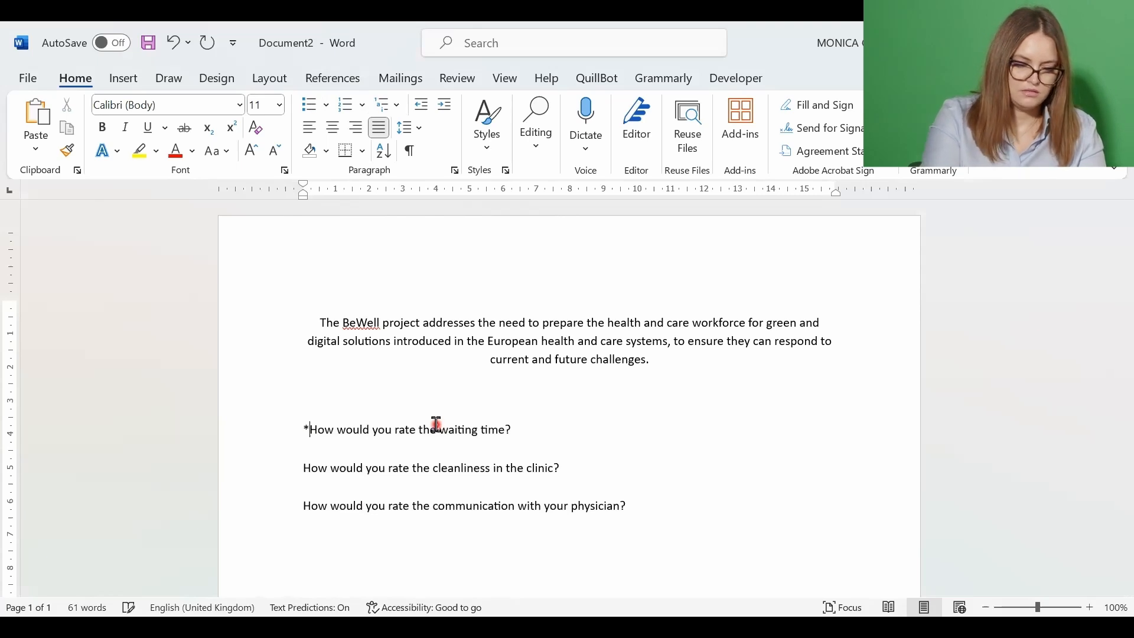
pyautogui.hotkey('ctrl', 'y')
pyautogui.hotkey('ctrl', 'y')
pyautogui.hotkey('ctrl', 'y')
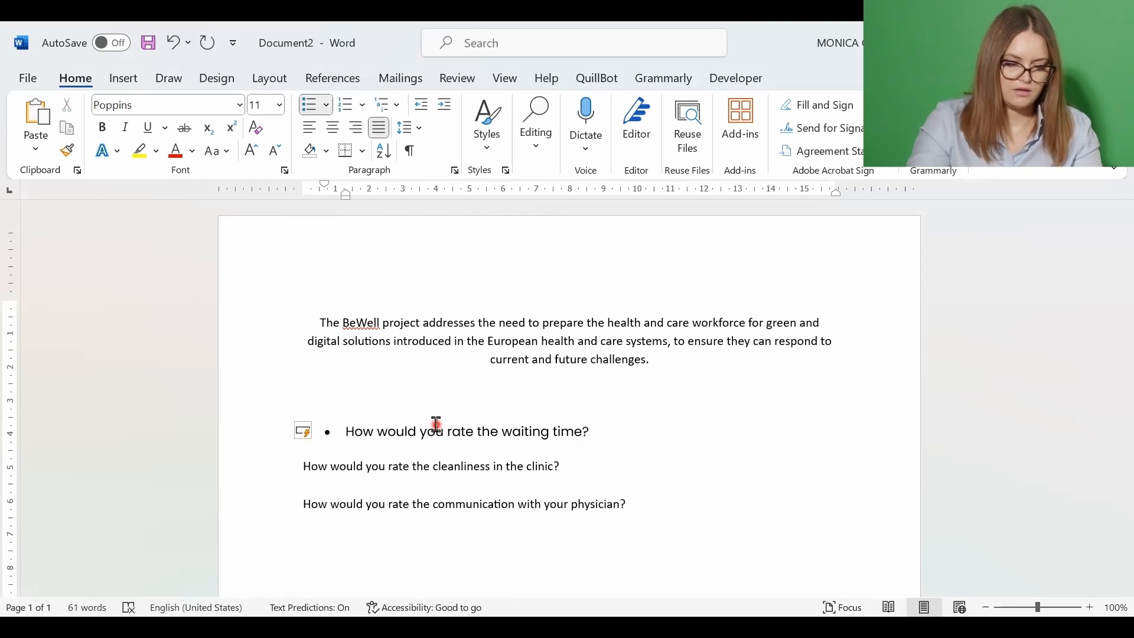
# Auto-bullet the cleanliness question by typing '*' at its start
pyautogui.click(484, 501)
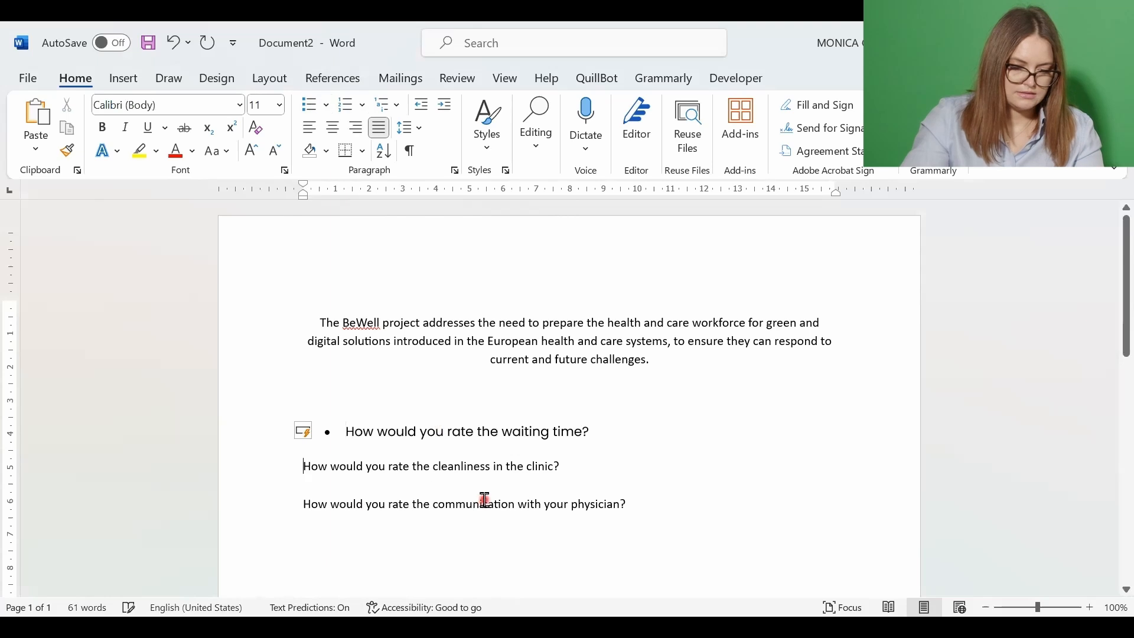
pyautogui.press('Up')
pyautogui.press('Home')
pyautogui.write('*')
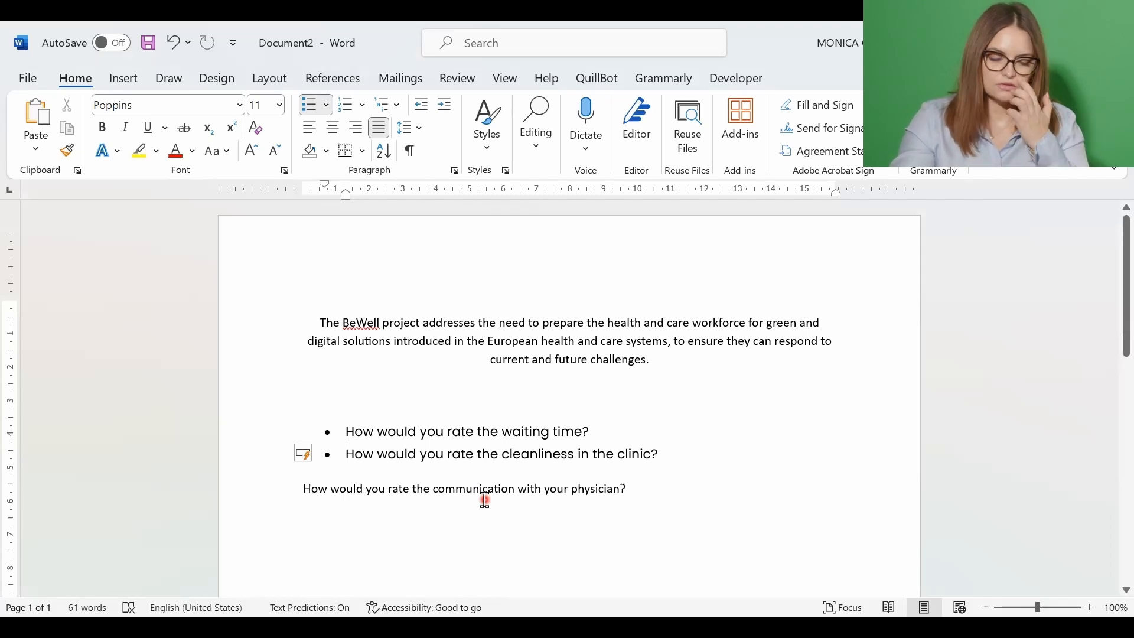
# Switch the page orientation to Landscape, then back to Portrait
pyautogui.click(268, 82)
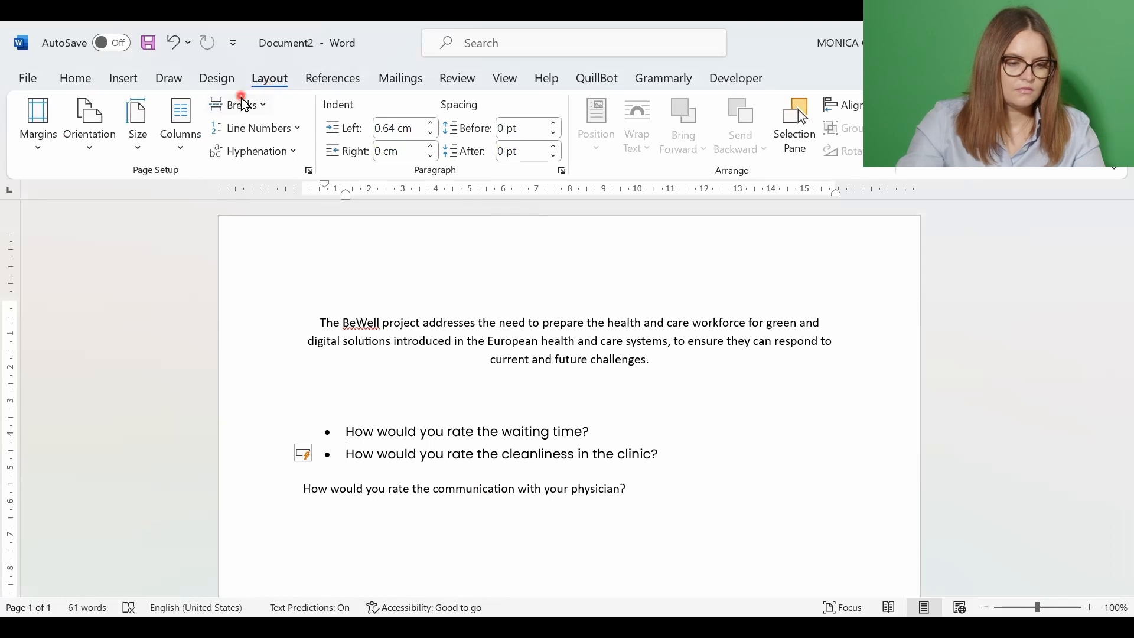
pyautogui.click(95, 142)
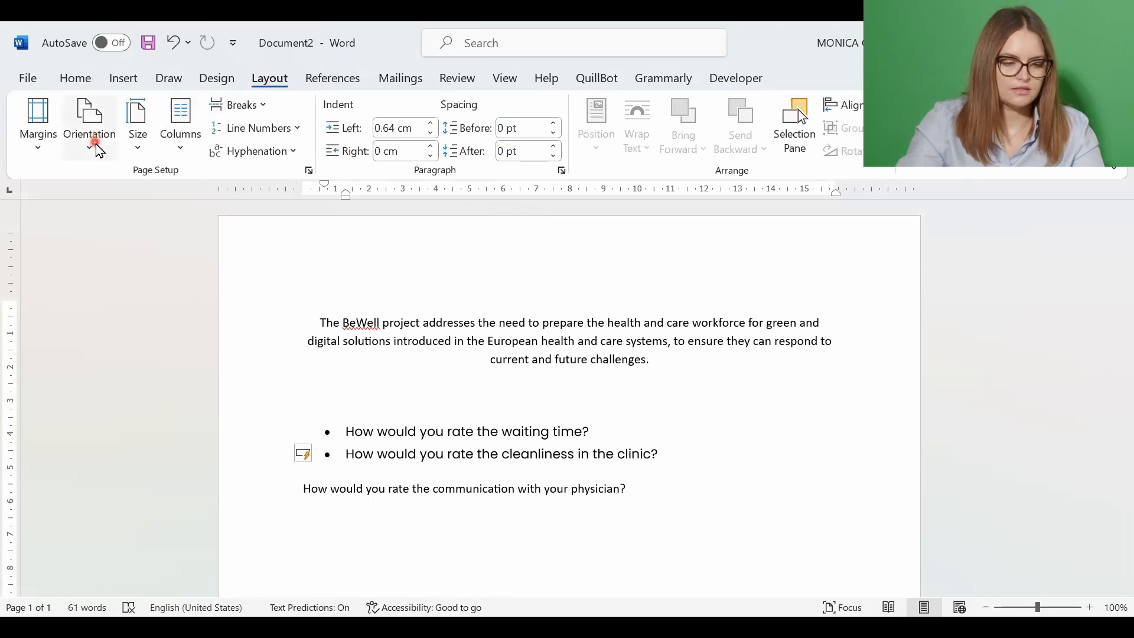
pyautogui.click(125, 232)
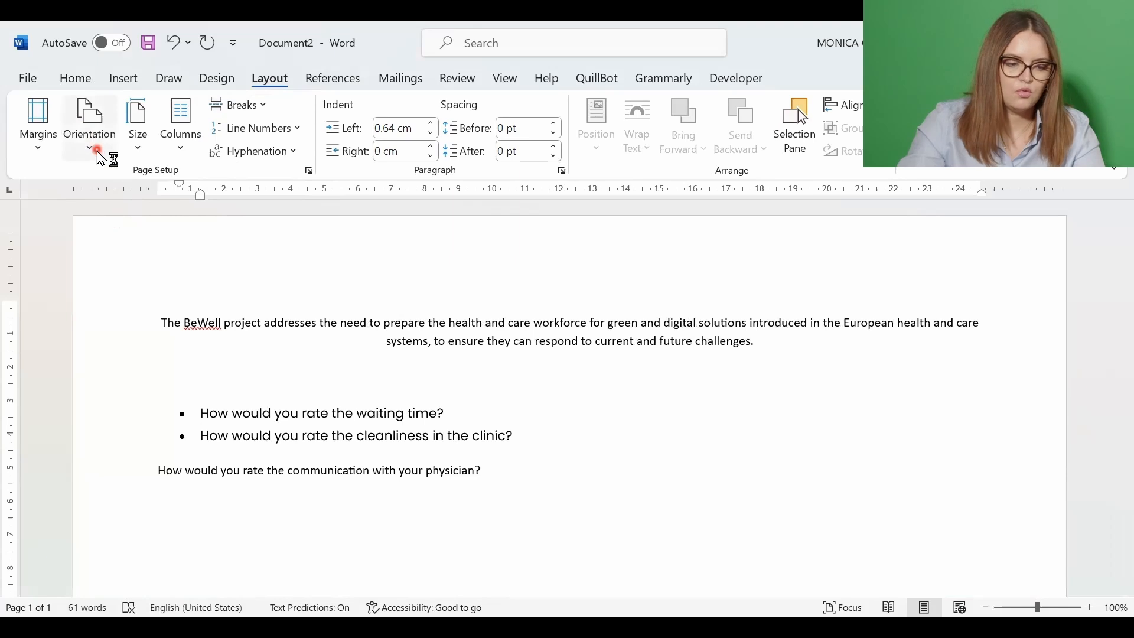
pyautogui.click(121, 173)
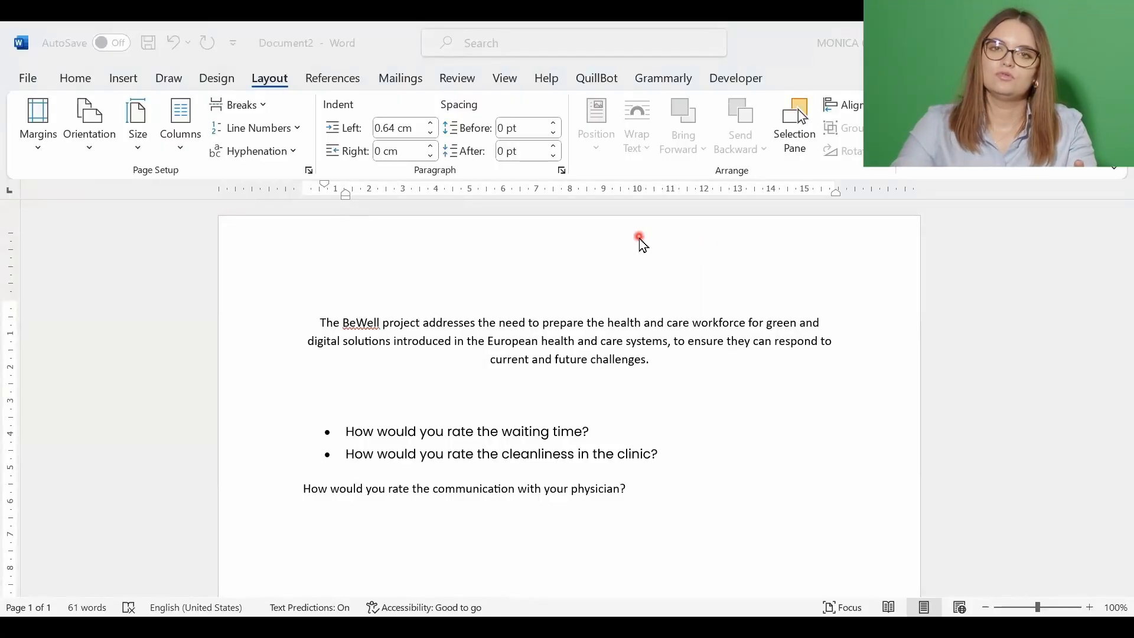
pyautogui.click(604, 359)
pyautogui.click(586, 370)
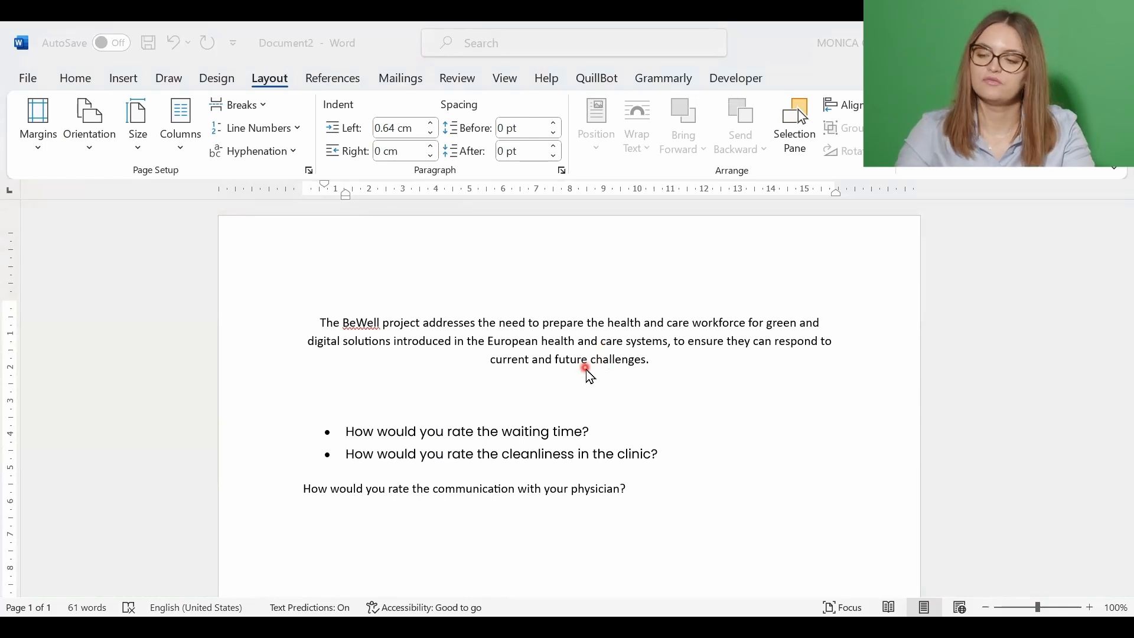
# Open the Print preview and expand the list of which pages to print
pyautogui.click(31, 84)
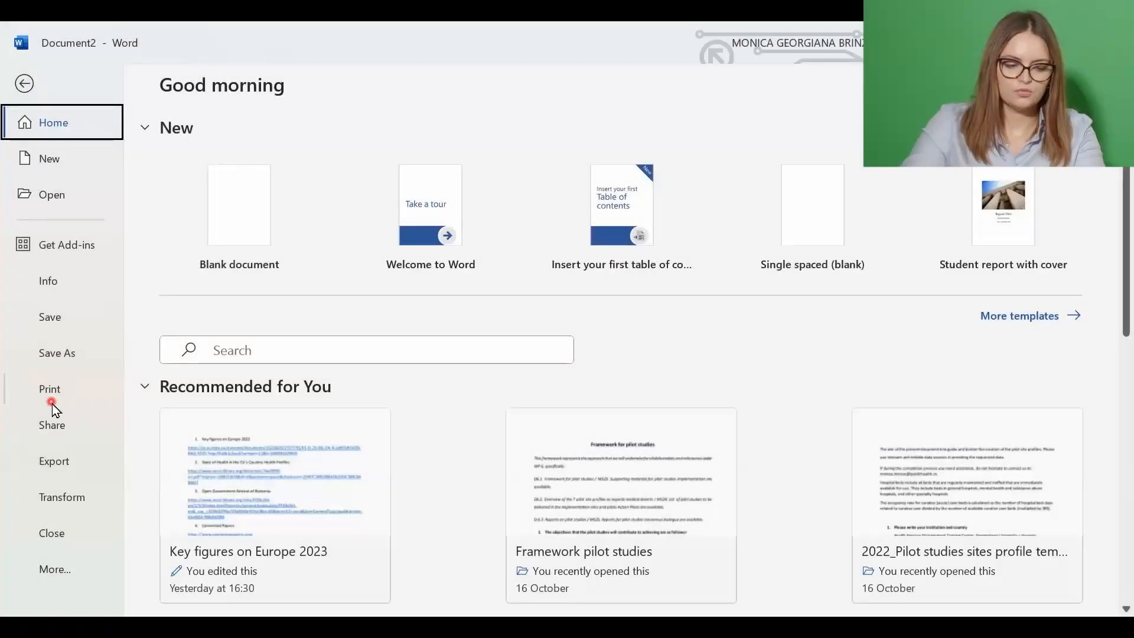
pyautogui.click(52, 403)
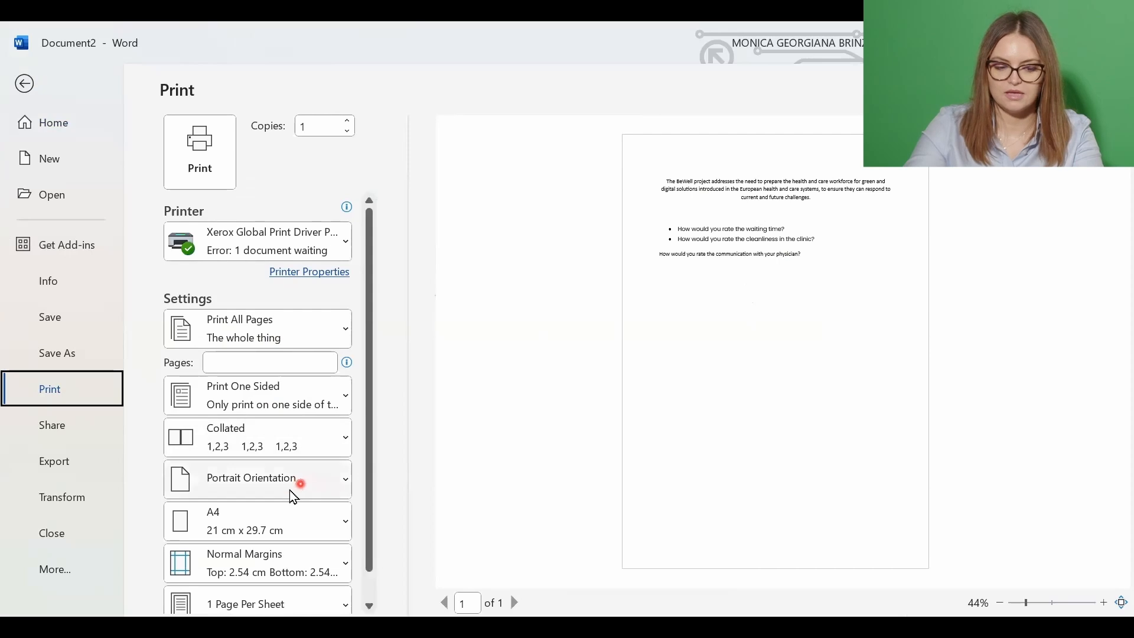
pyautogui.scroll(-1, 276, 476)
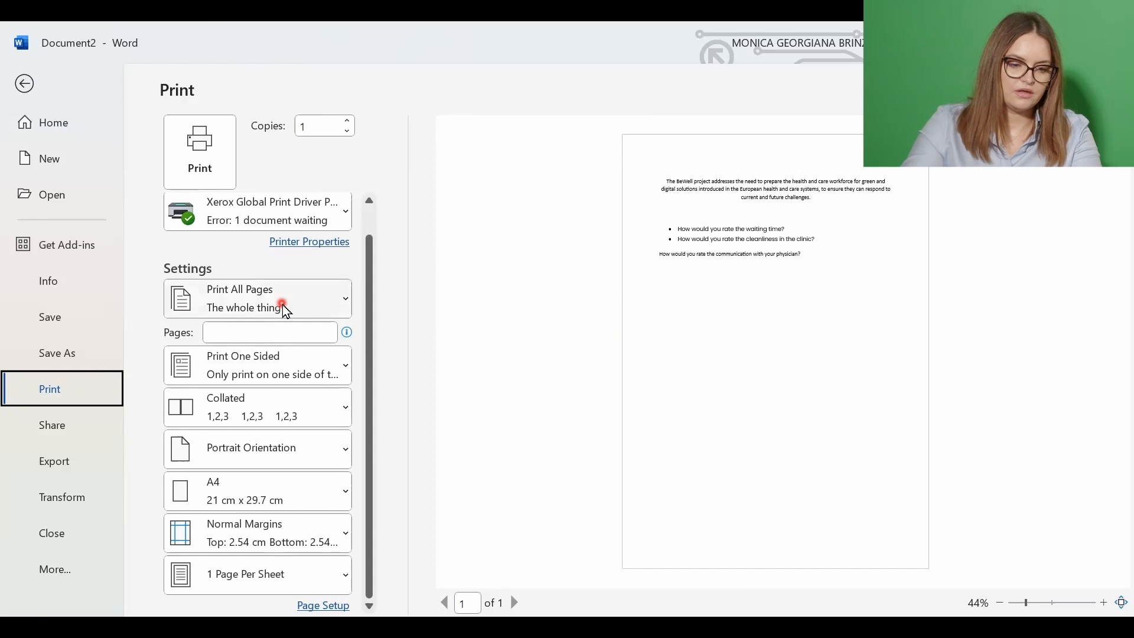
pyautogui.click(284, 308)
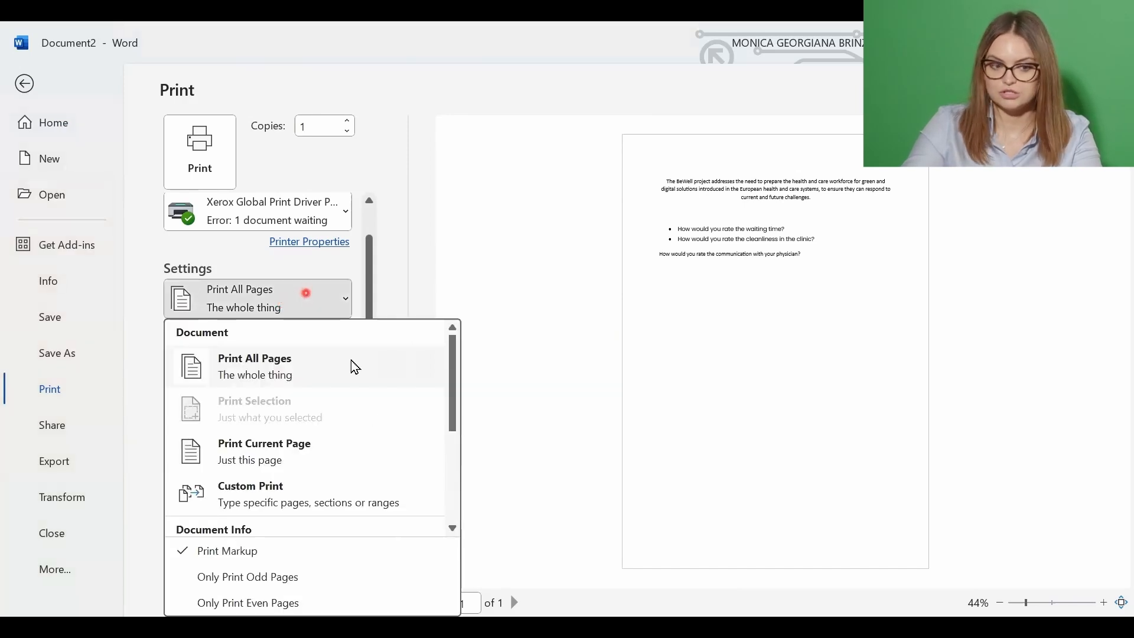
# Set printing to the current page only, then reopen the page range choices
pyautogui.click(361, 447)
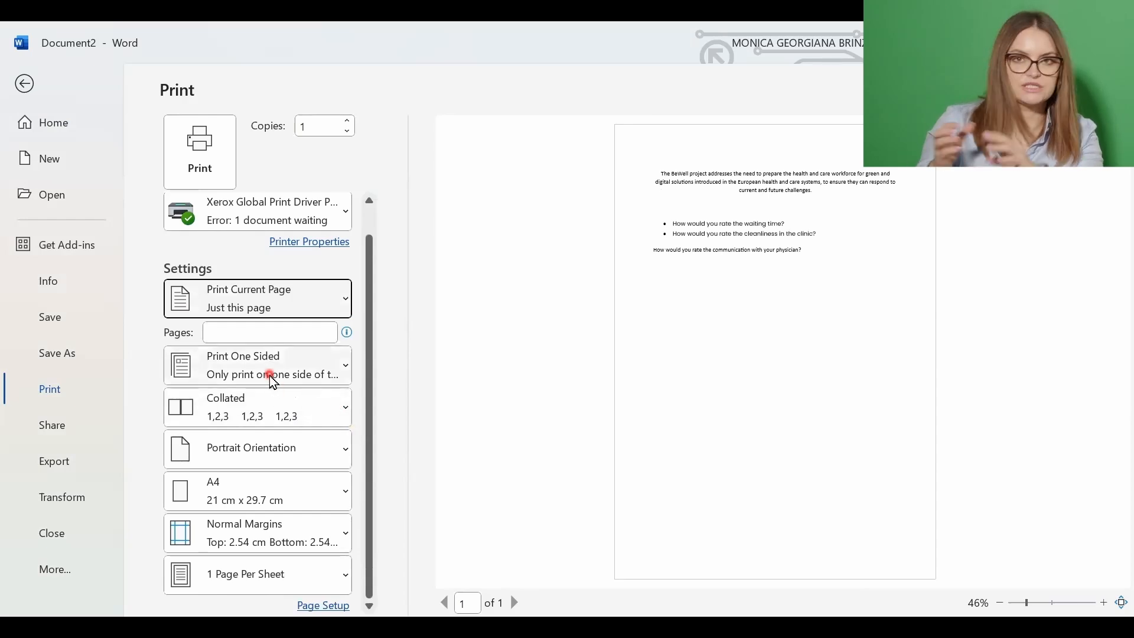
pyautogui.click(294, 312)
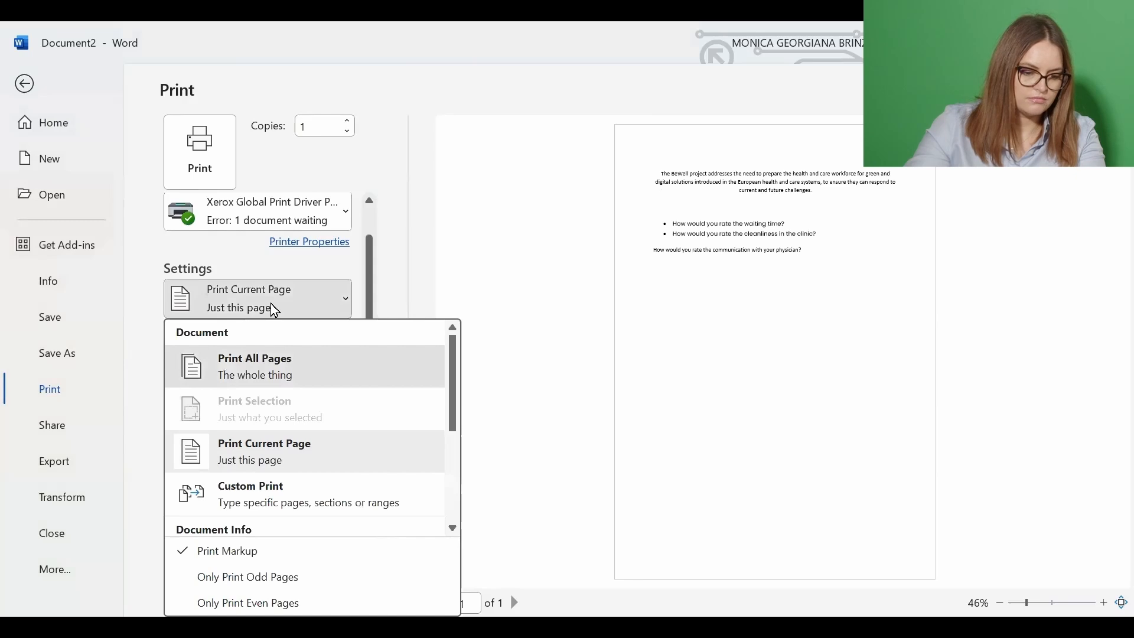
pyautogui.click(272, 367)
pyautogui.click(271, 304)
# Choose Custom Print with range 1-3, then replace it with '3, 4-6'
pyautogui.click(298, 498)
pyautogui.click(244, 339)
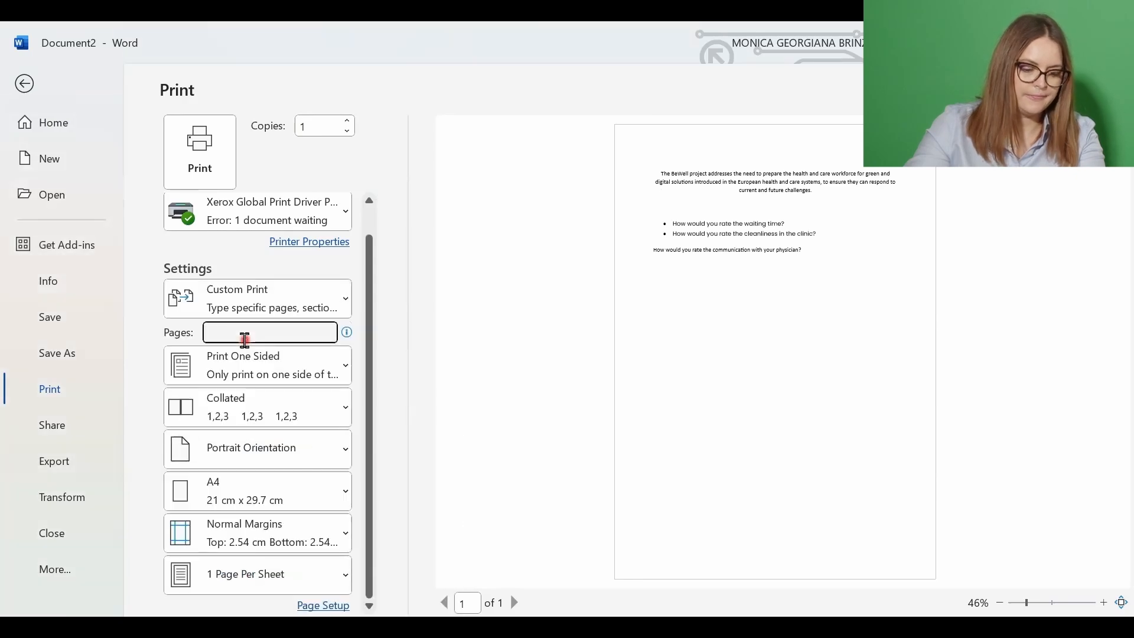
pyautogui.write('1-')
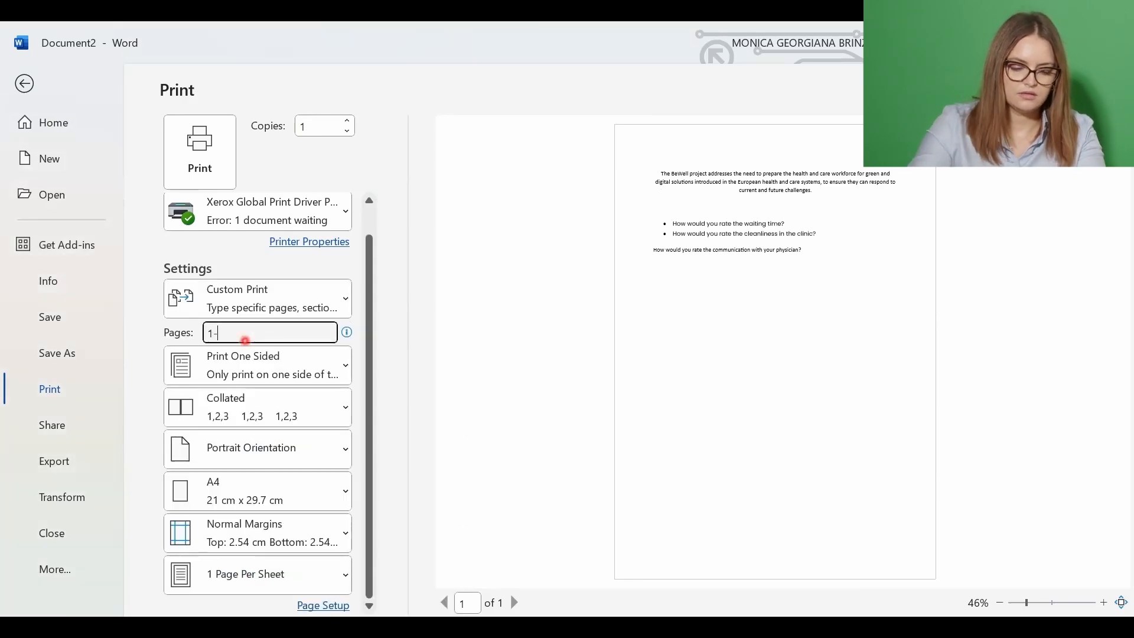
pyautogui.write('3')
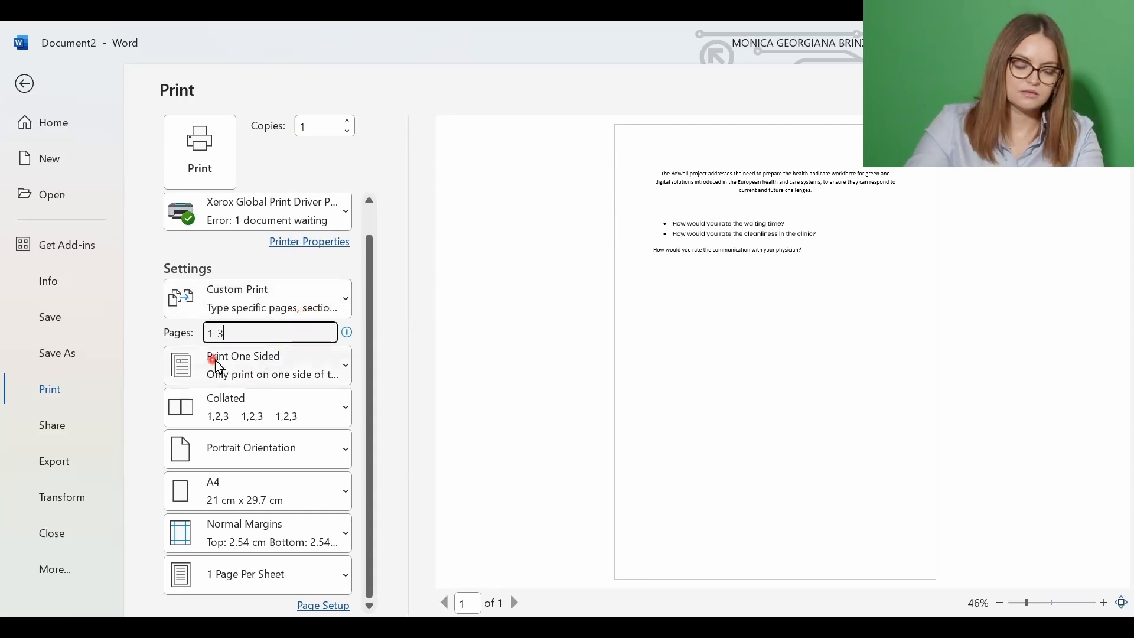
pyautogui.doubleClick(242, 333)
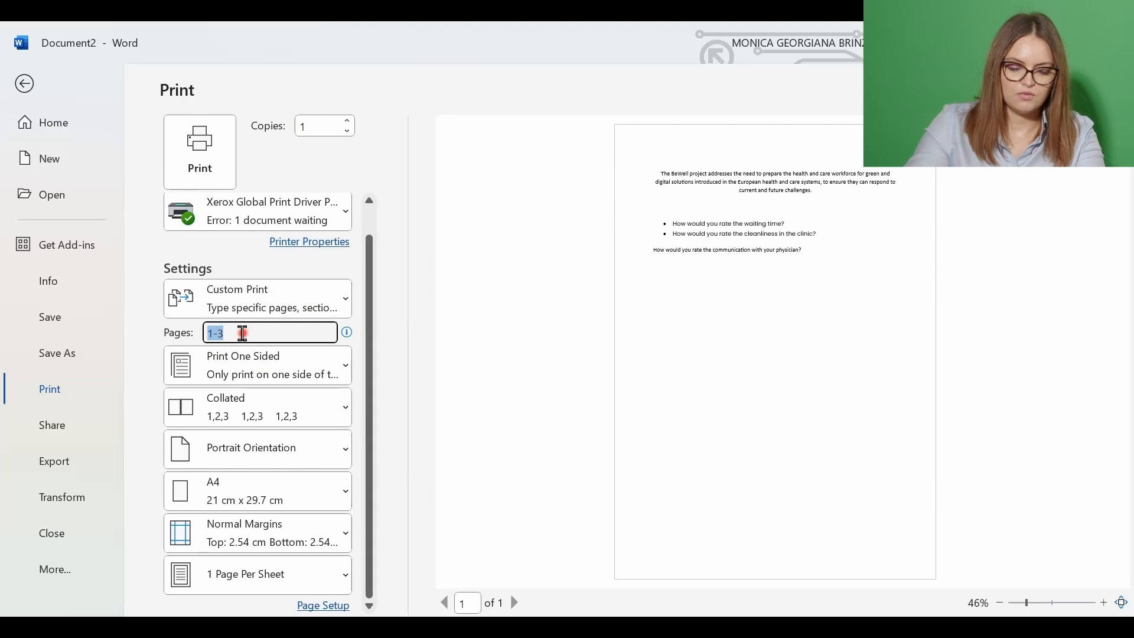
pyautogui.press('BackSpace')
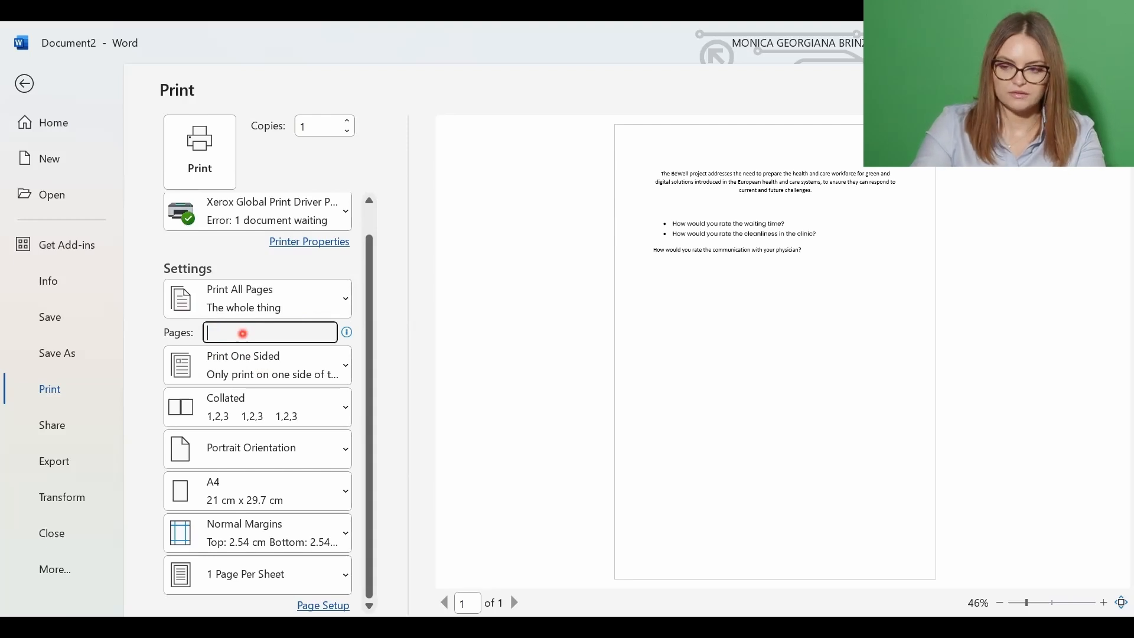
pyautogui.write('3')
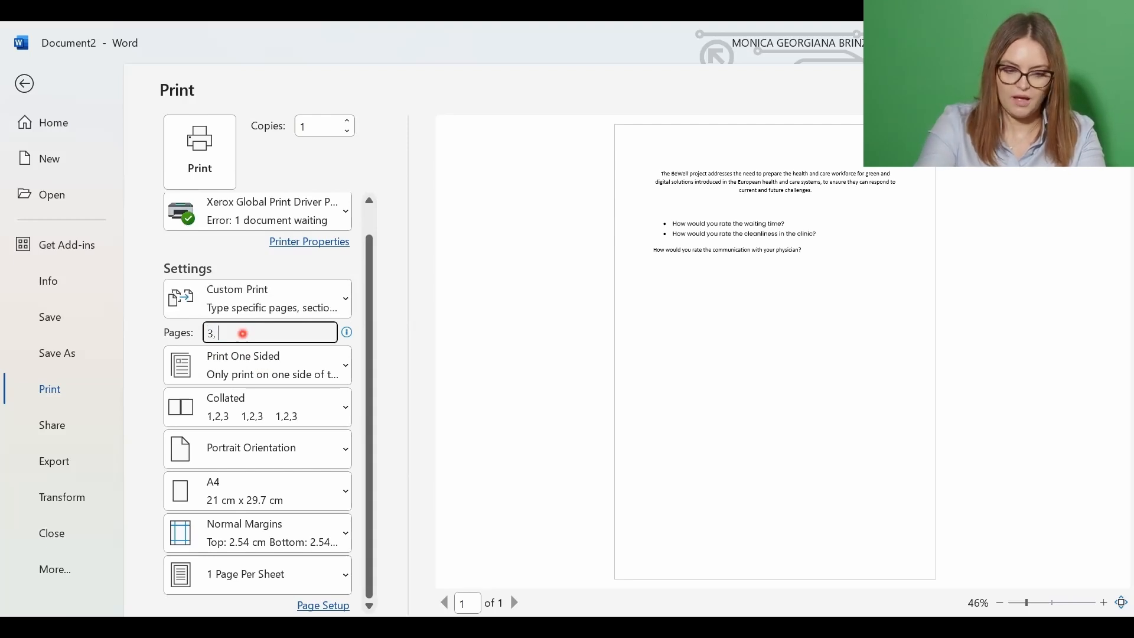
pyautogui.write(', 4-6')
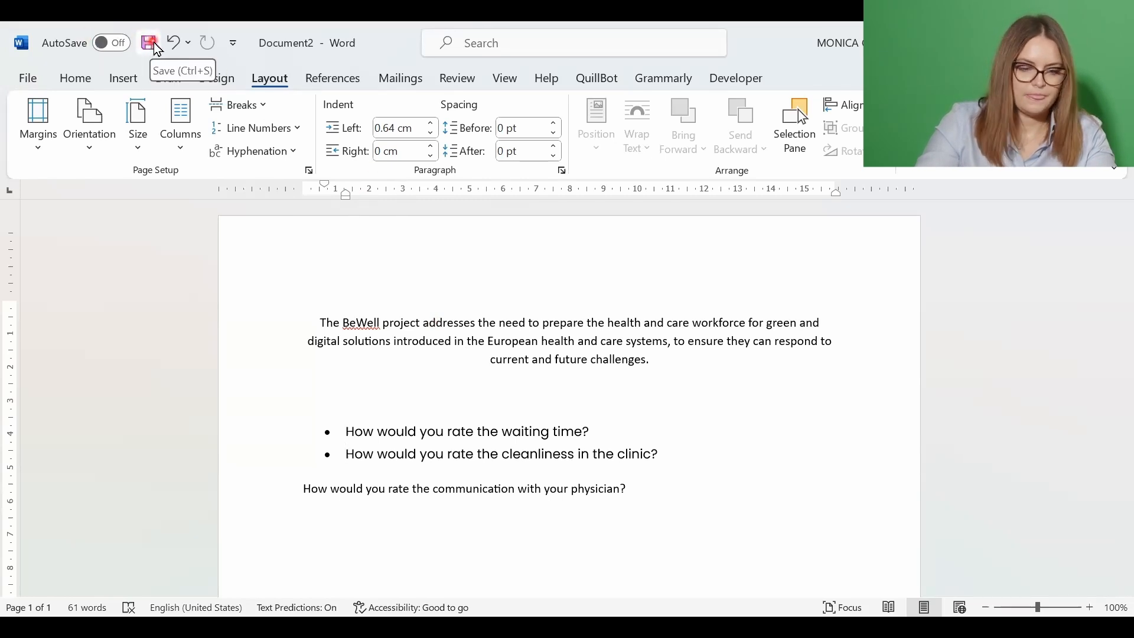
# Save the survey as a Word document in OneDrive > DPH > BeWell project
pyautogui.click(149, 42)
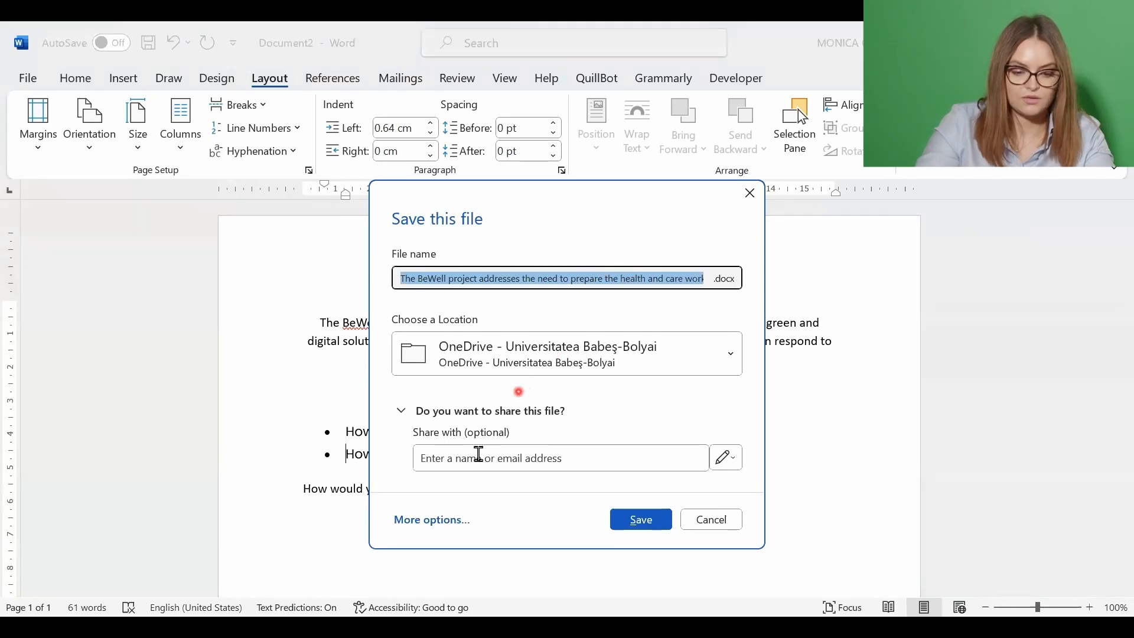
pyautogui.click(572, 356)
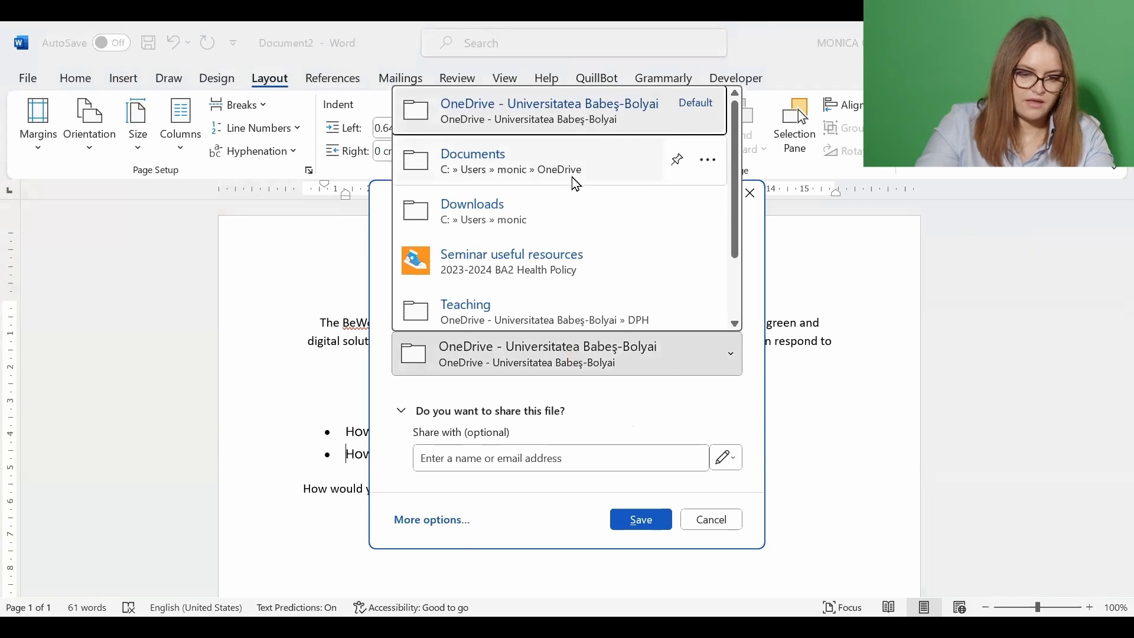
pyautogui.scroll(-3, 582, 218)
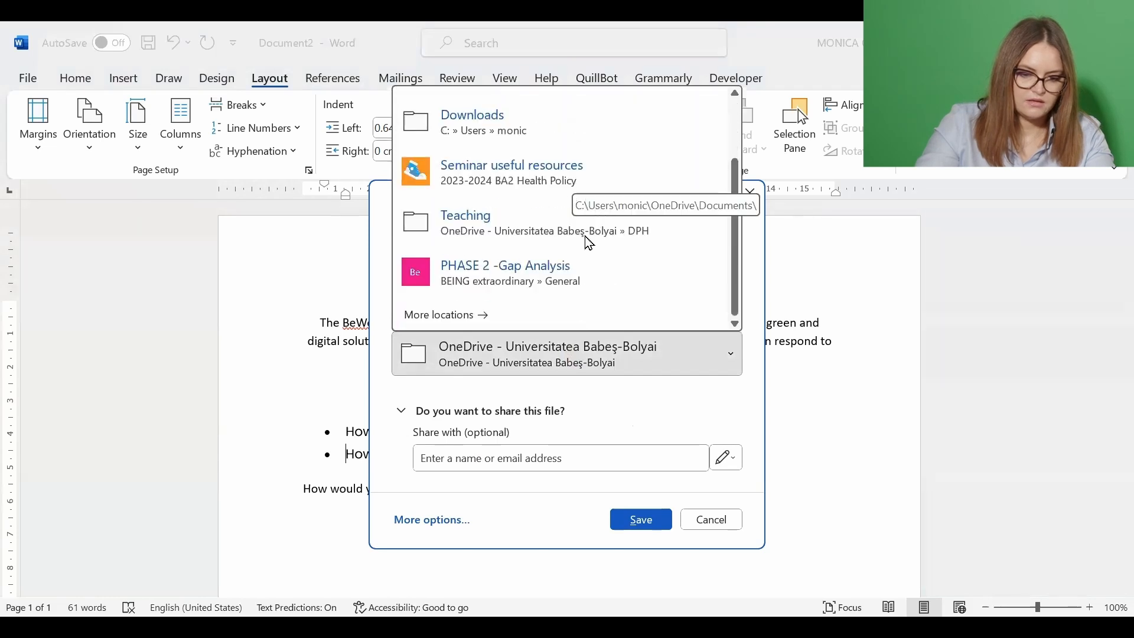
pyautogui.click(450, 326)
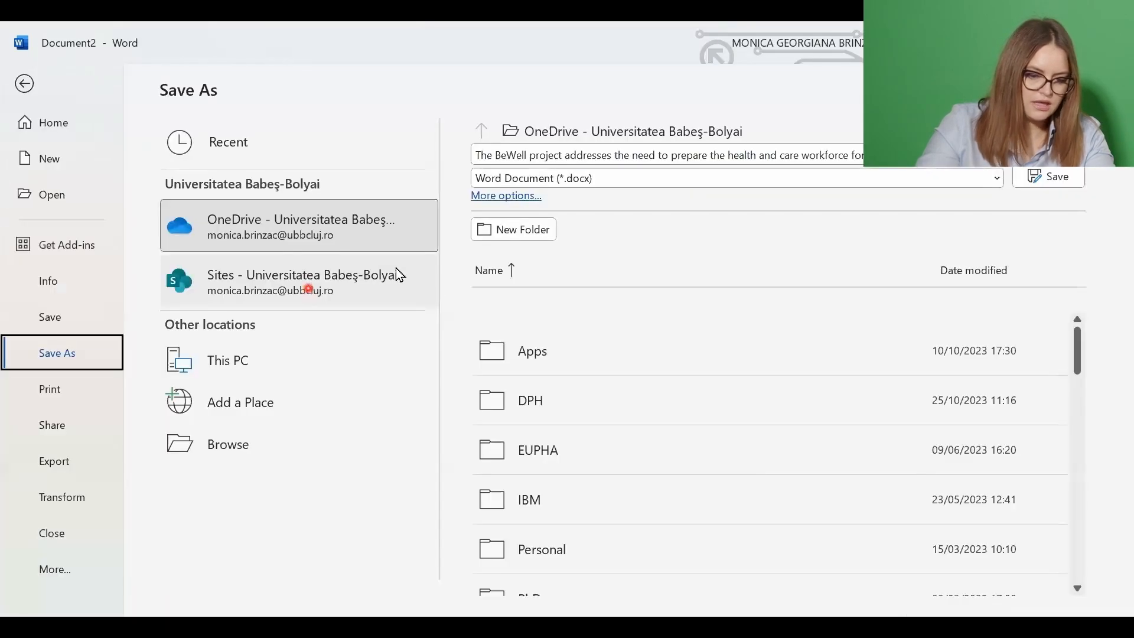
pyautogui.click(493, 400)
pyautogui.scroll(-8, 600, 357)
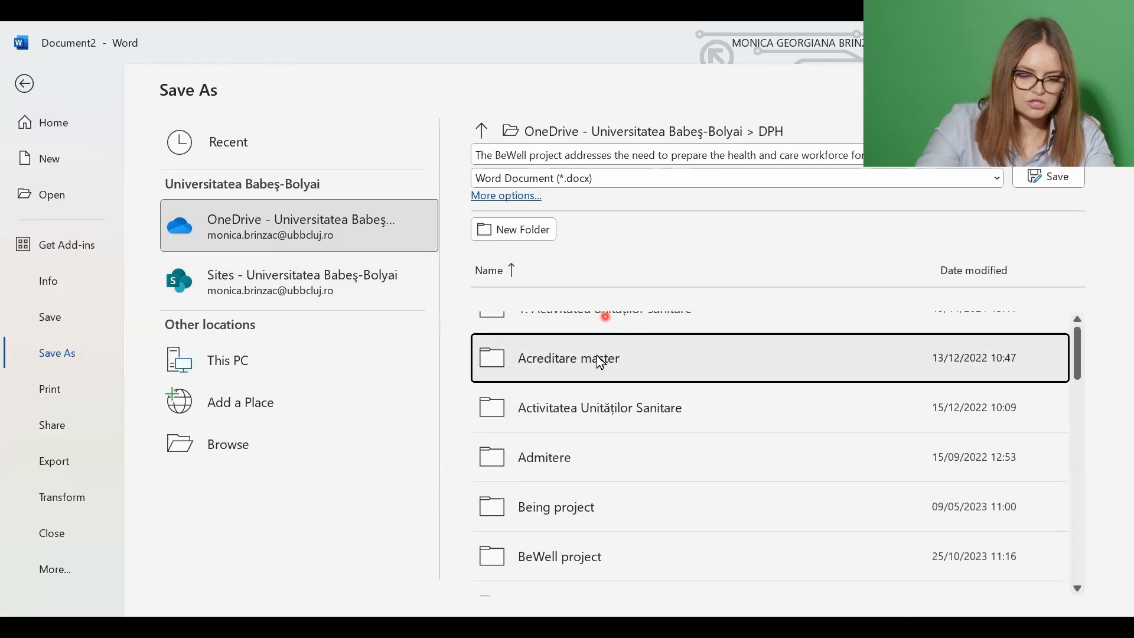
pyautogui.scroll(-2, 720, 423)
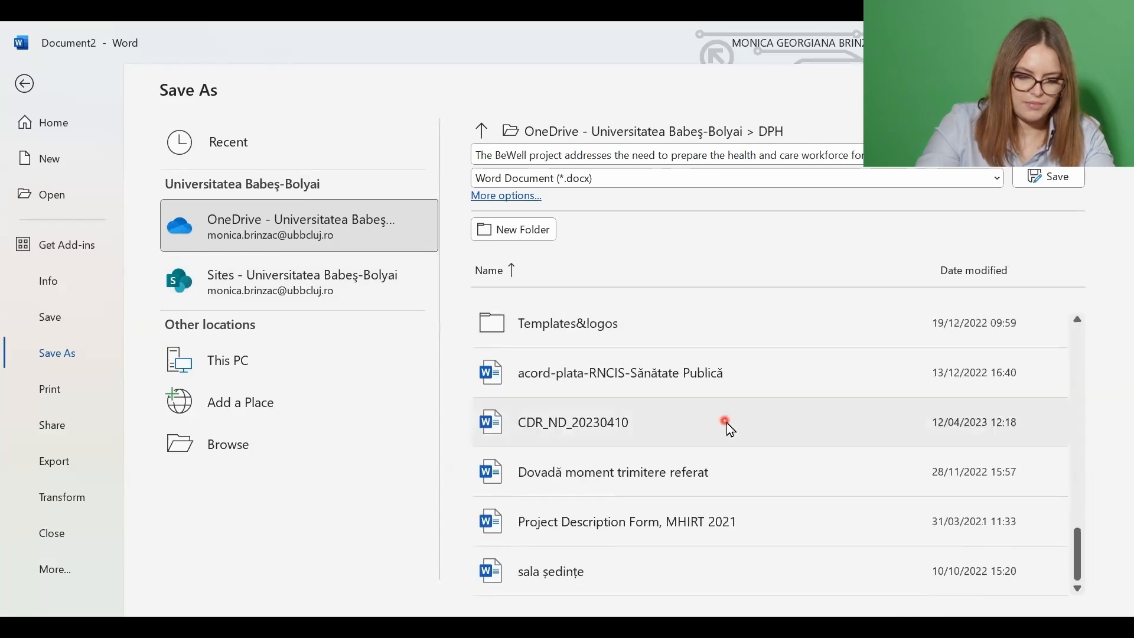
pyautogui.scroll(8, 716, 420)
pyautogui.click(656, 352)
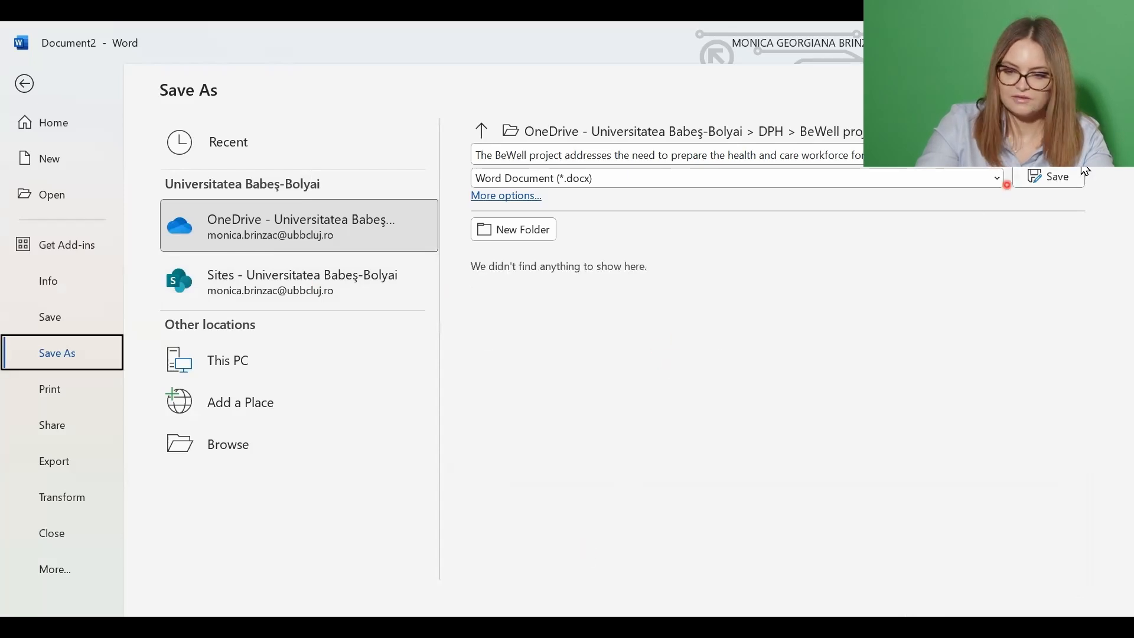
pyautogui.click(1041, 182)
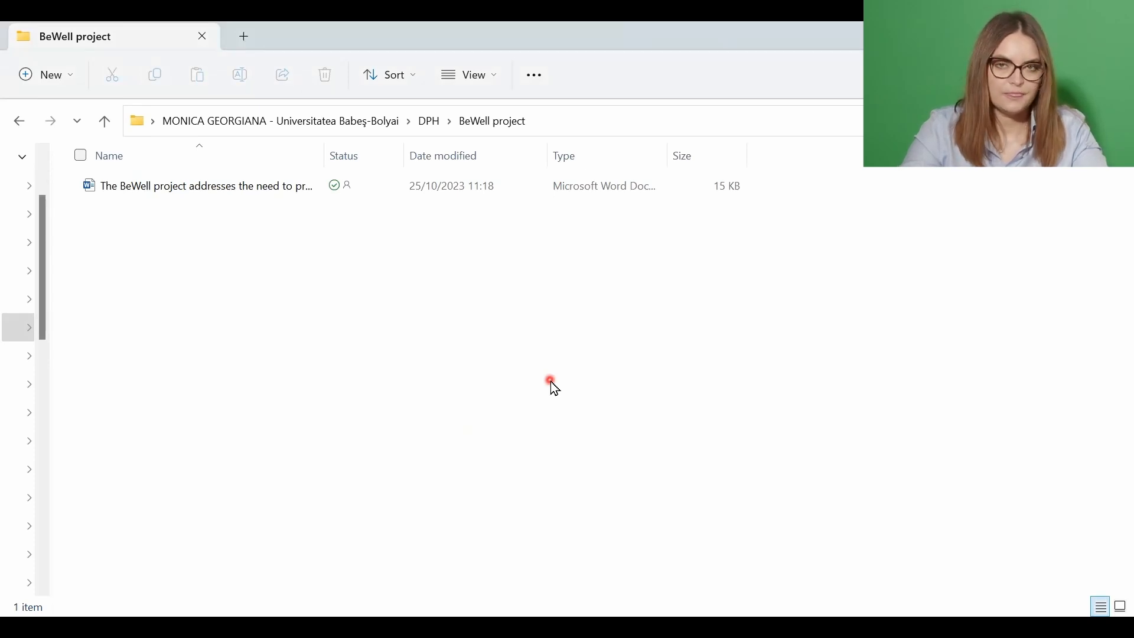
# Select the saved survey .docx in the BeWell project folder
pyautogui.click(201, 193)
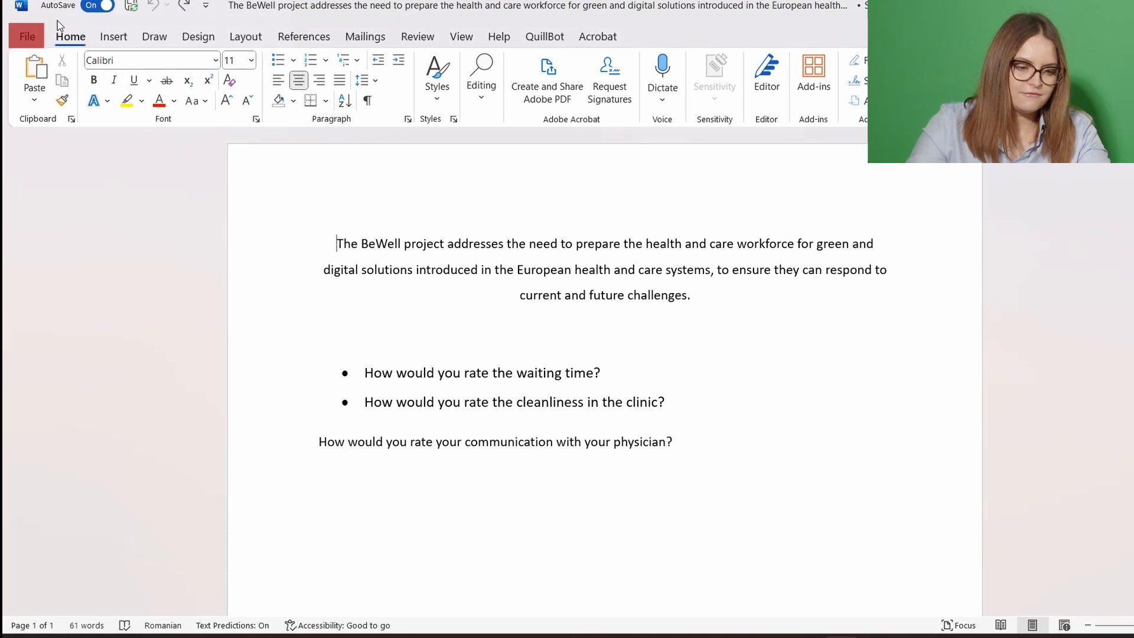
pyautogui.click(27, 38)
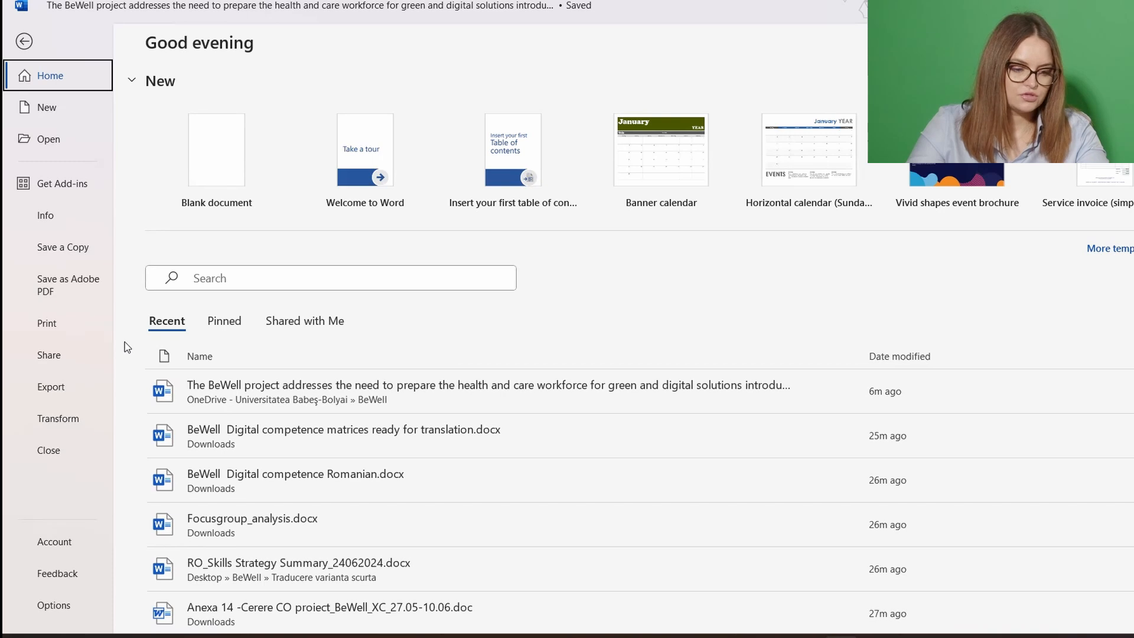
pyautogui.click(49, 357)
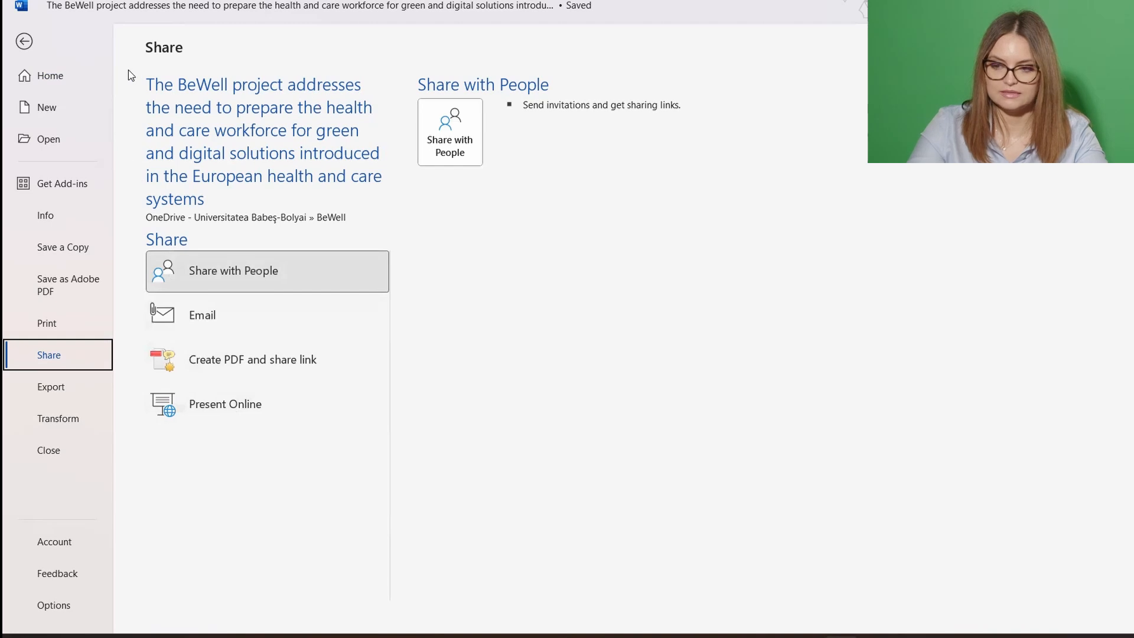
pyautogui.click(19, 44)
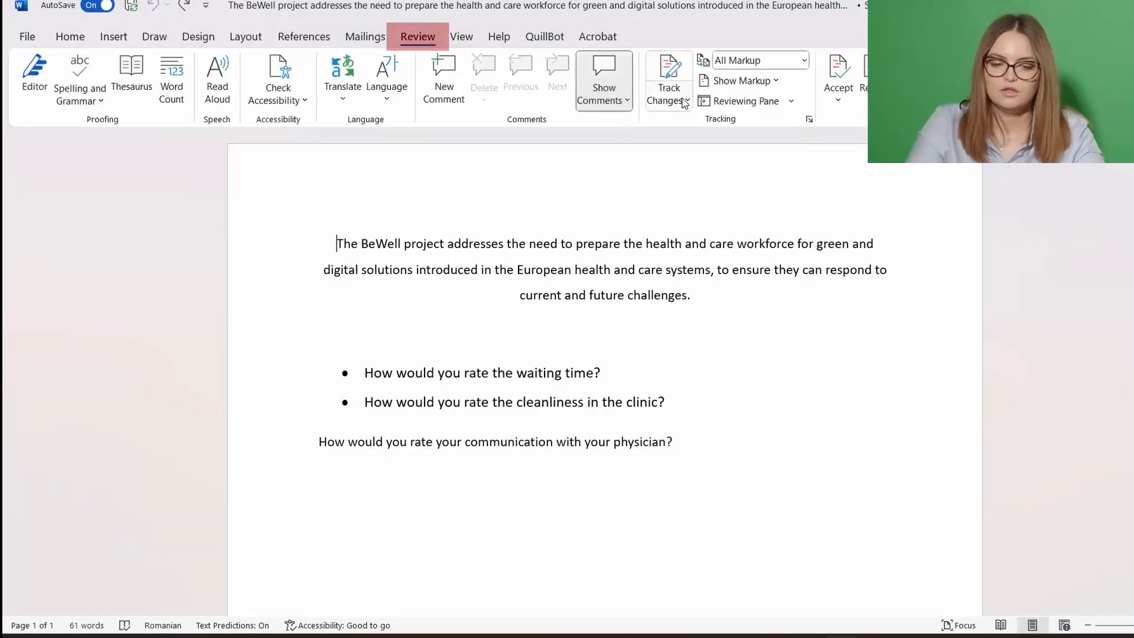
# Turn on Track Changes for everyone and retype the period after 'challenges' as a tracked edit
pyautogui.click(687, 101)
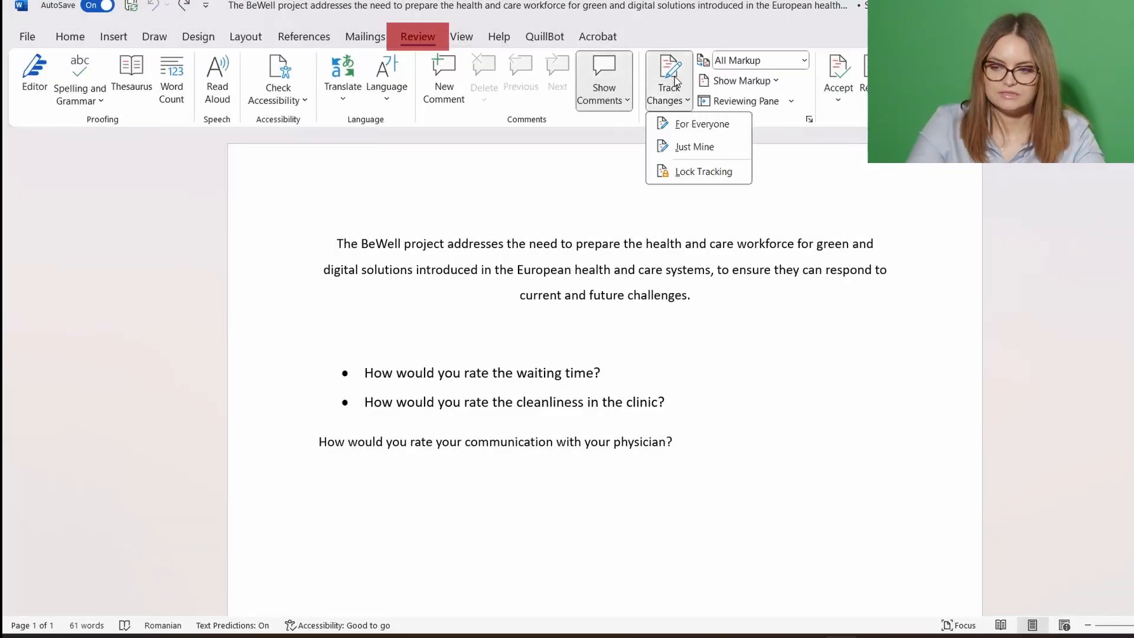
pyautogui.click(688, 122)
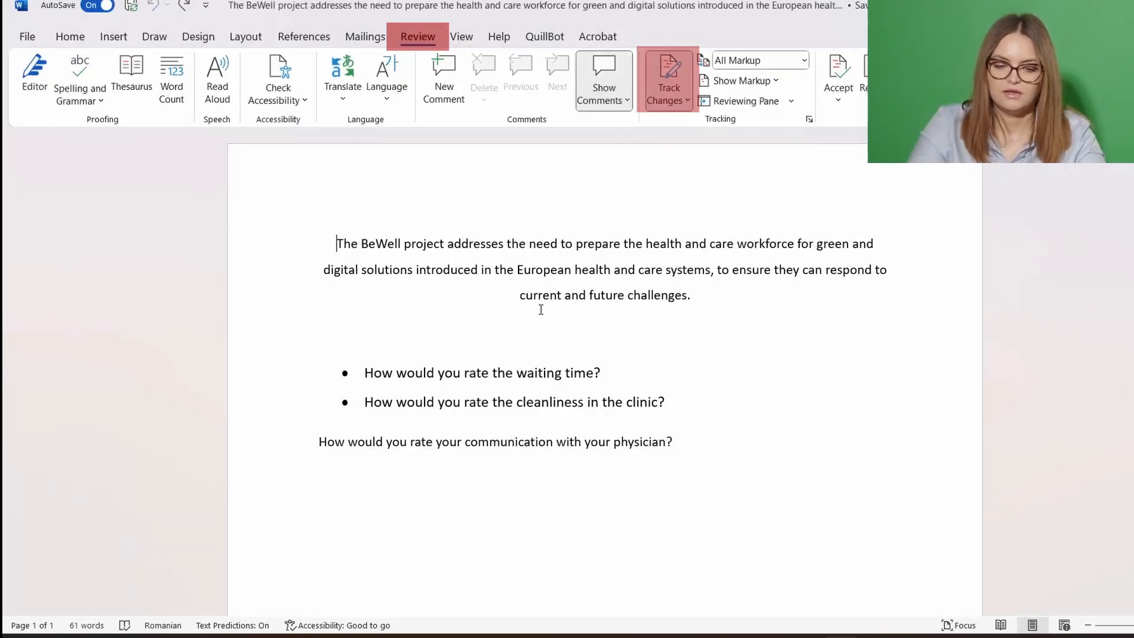
pyautogui.click(742, 300)
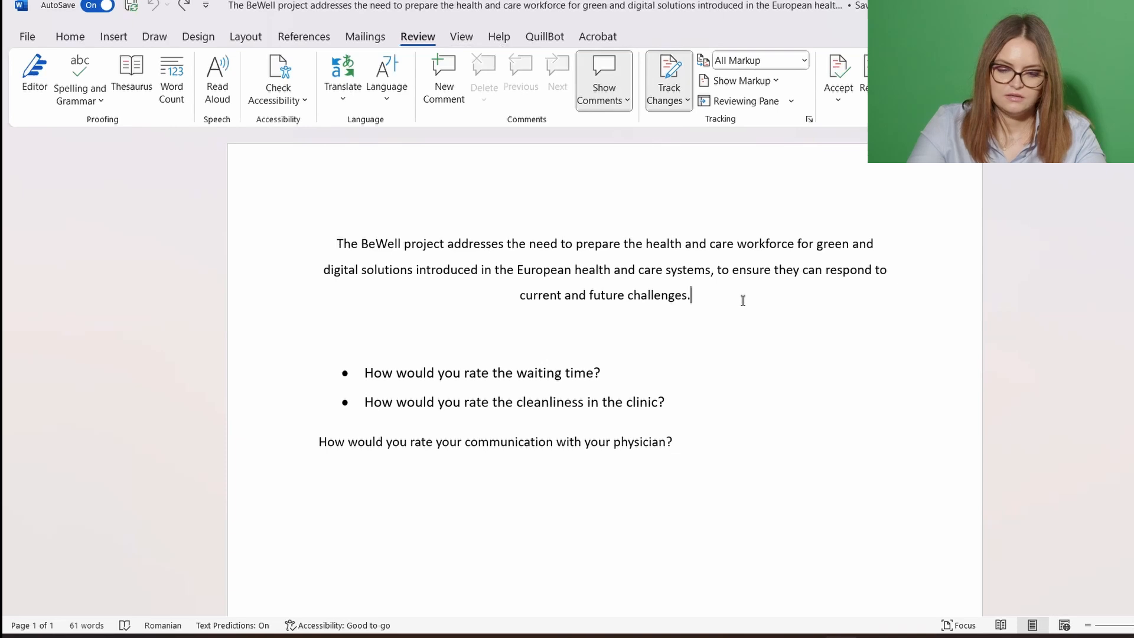
pyautogui.press('BackSpace')
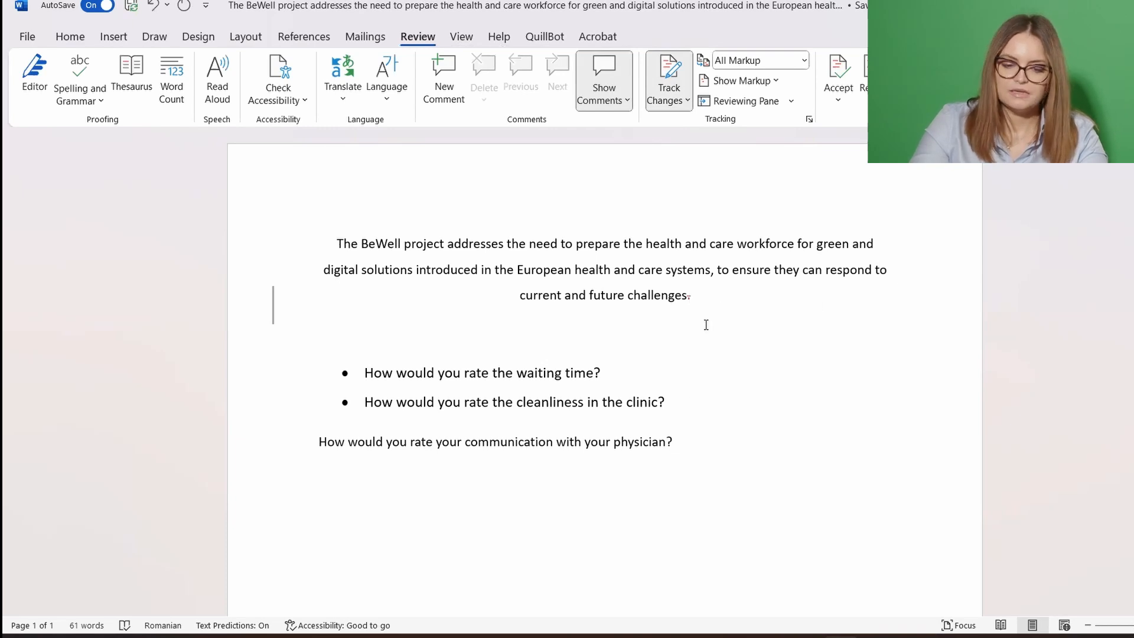
pyautogui.write('.')
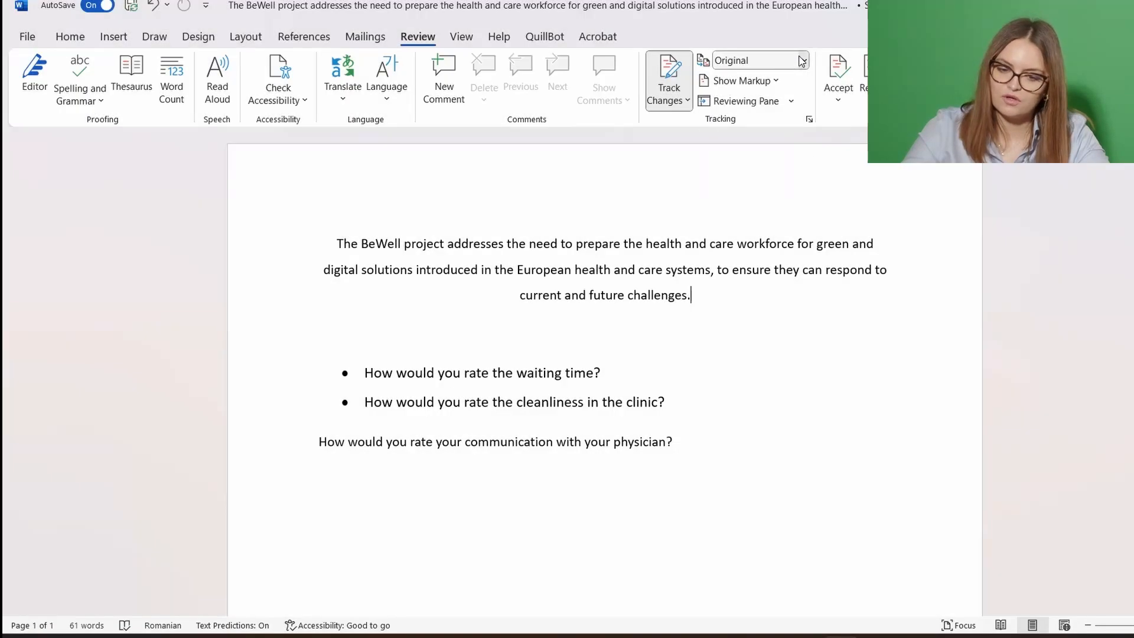
# Cycle the review display through All Markup, Simple Markup, All Markup again, and No Markup
pyautogui.click(802, 60)
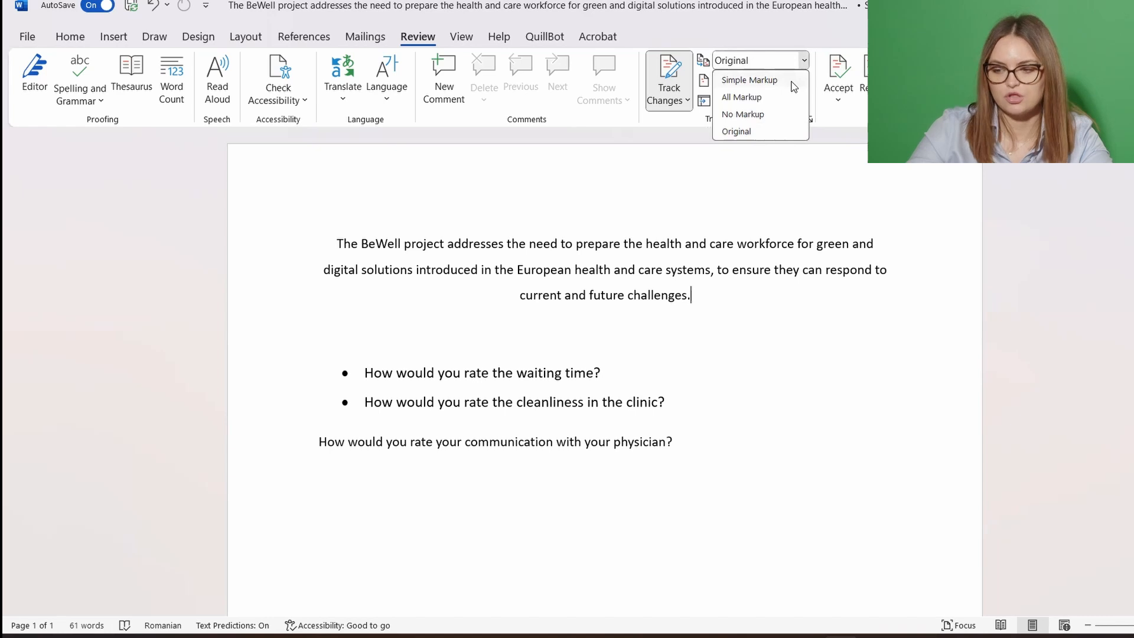
pyautogui.click(796, 93)
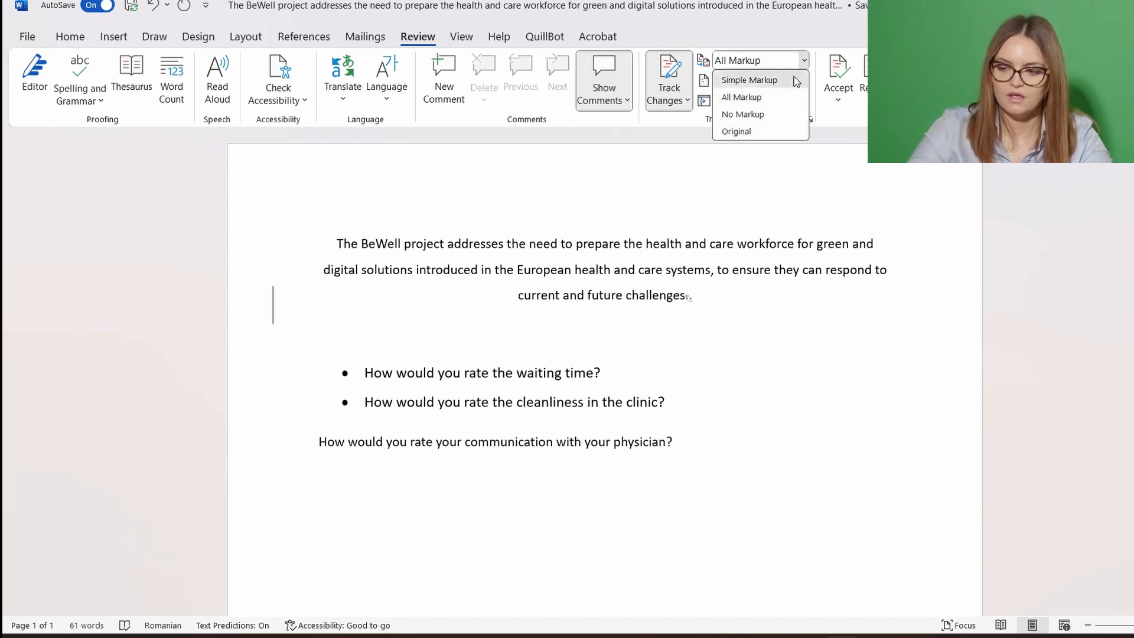
pyautogui.click(794, 78)
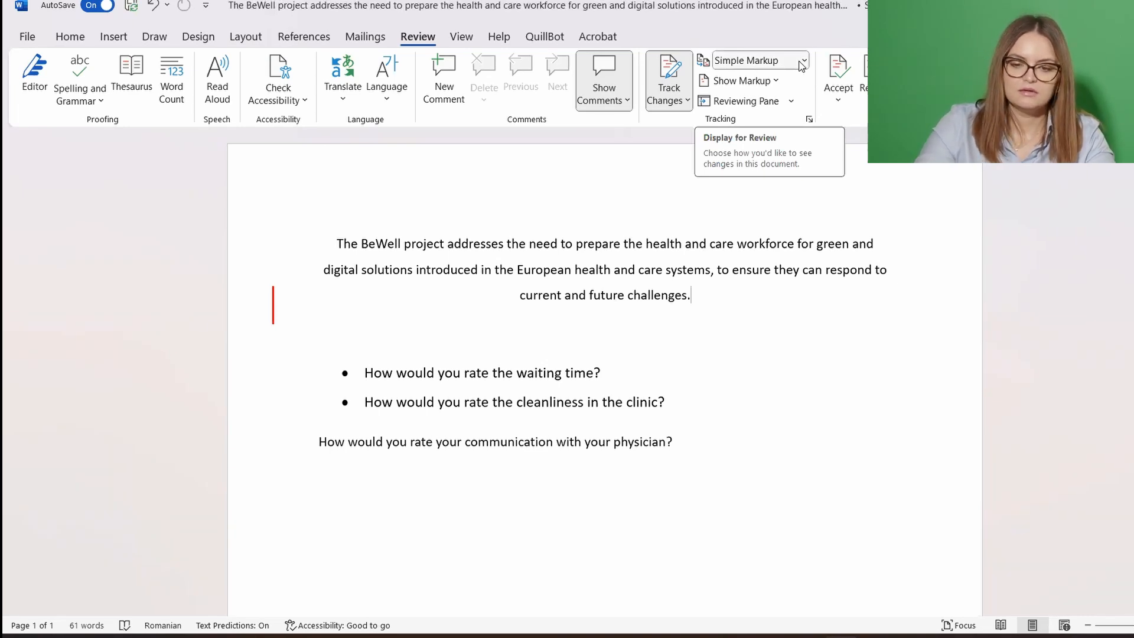
pyautogui.click(802, 61)
pyautogui.click(801, 97)
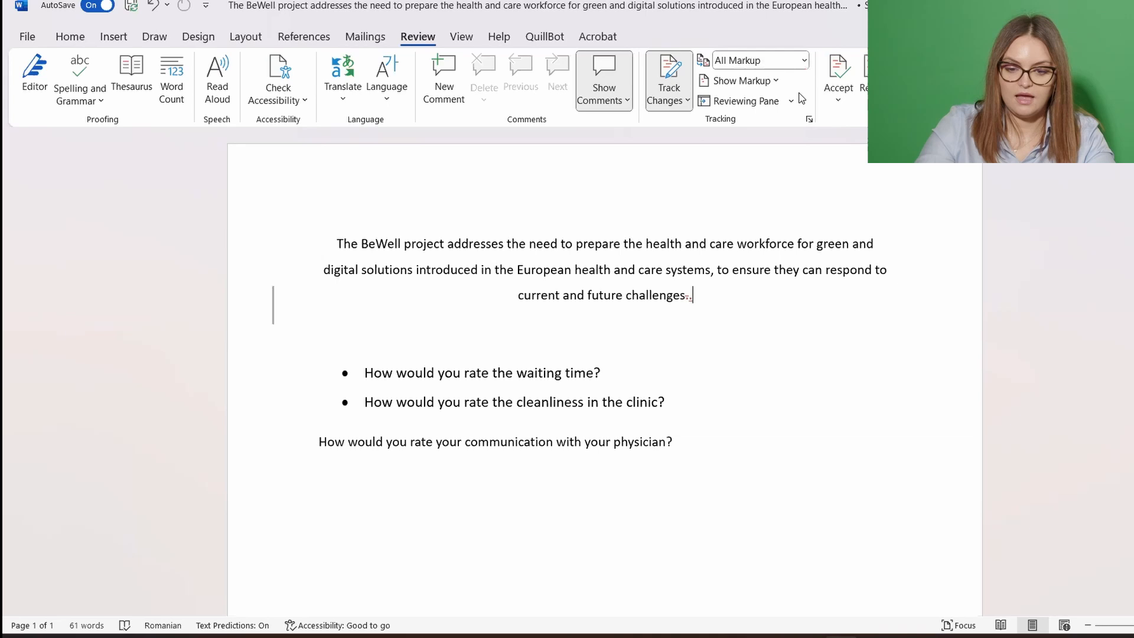
pyautogui.click(796, 62)
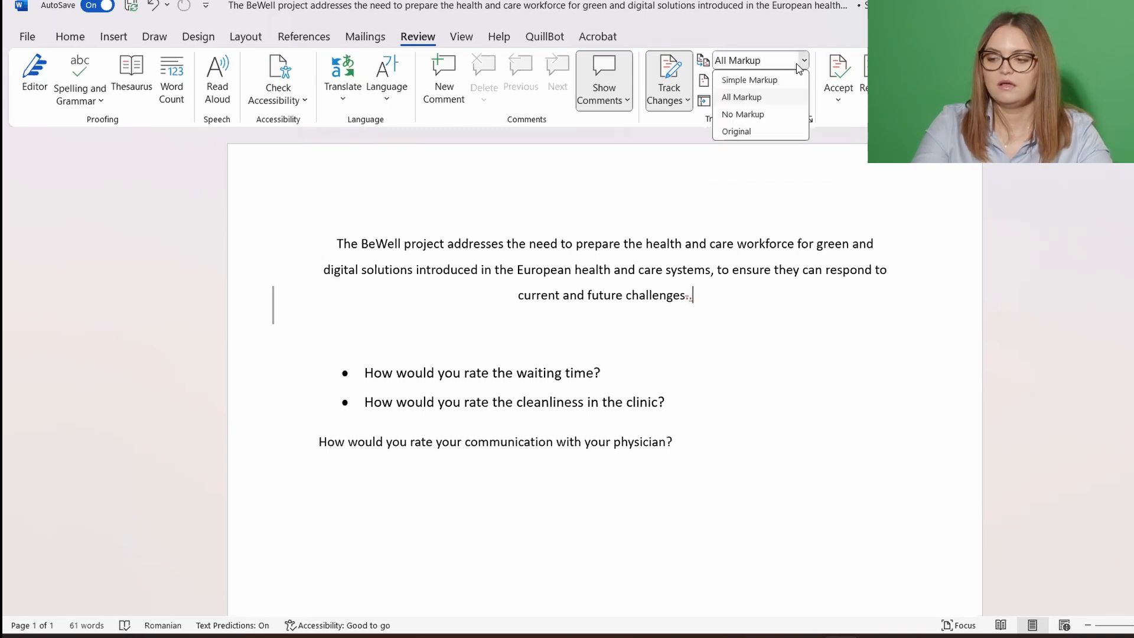
pyautogui.click(801, 115)
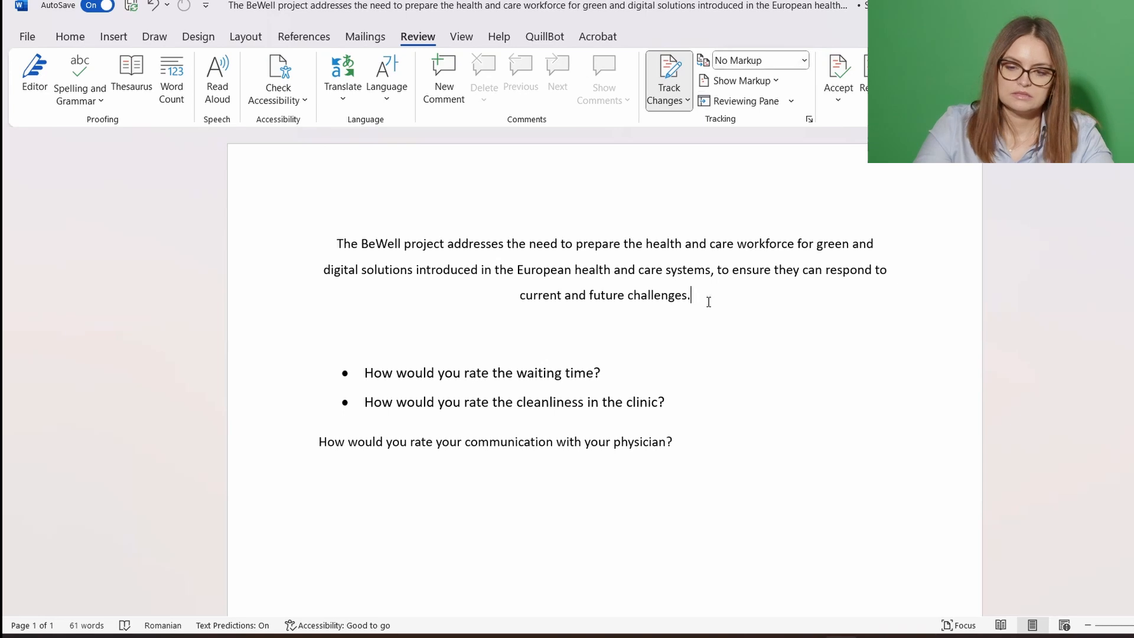
# Show the Original view, then Simple Markup, and finish on All Markup
pyautogui.click(804, 60)
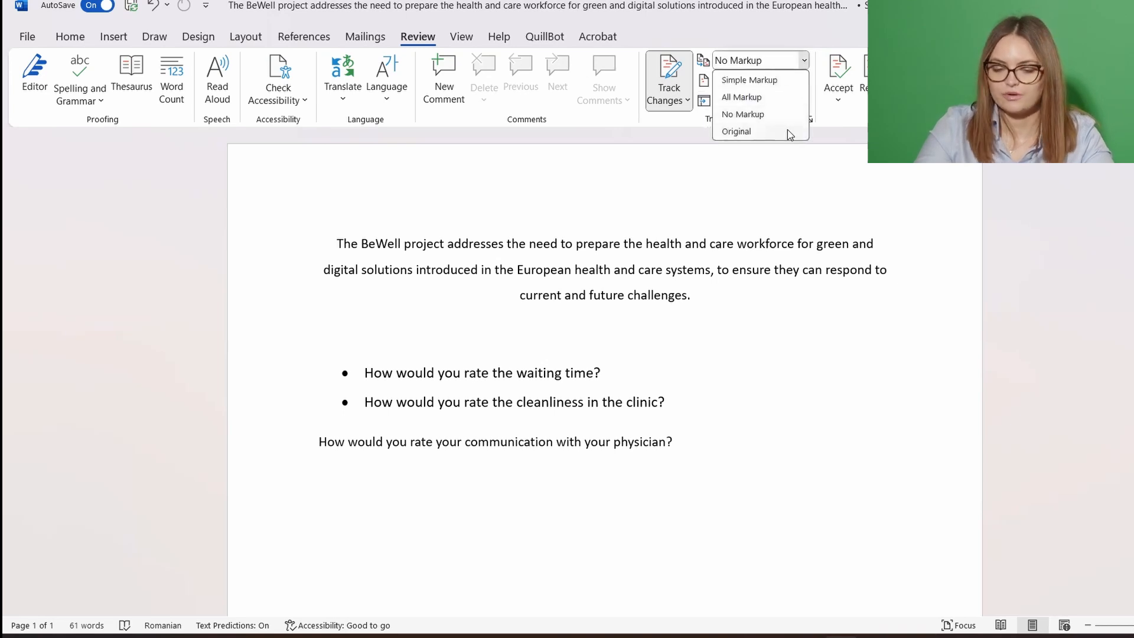
pyautogui.click(788, 130)
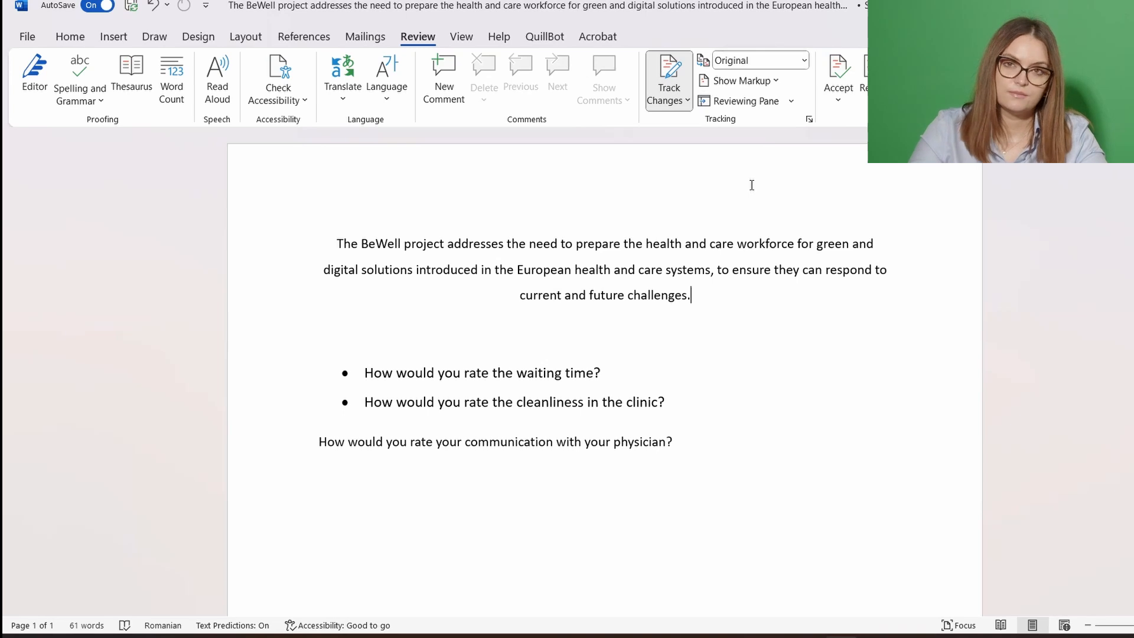
pyautogui.click(802, 61)
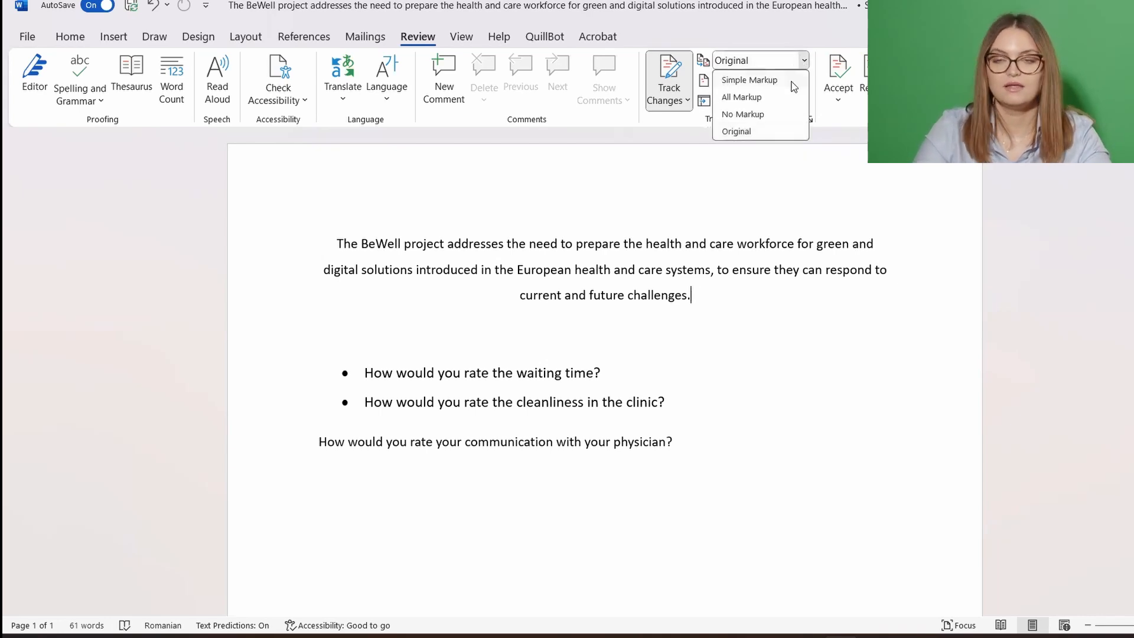
pyautogui.click(792, 83)
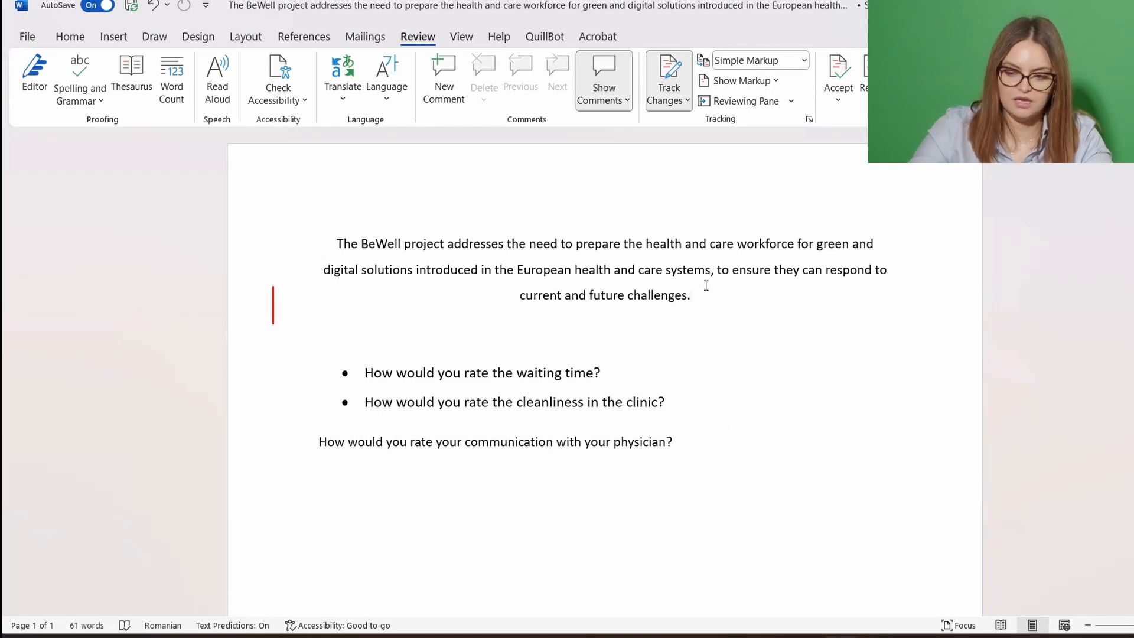
pyautogui.click(805, 60)
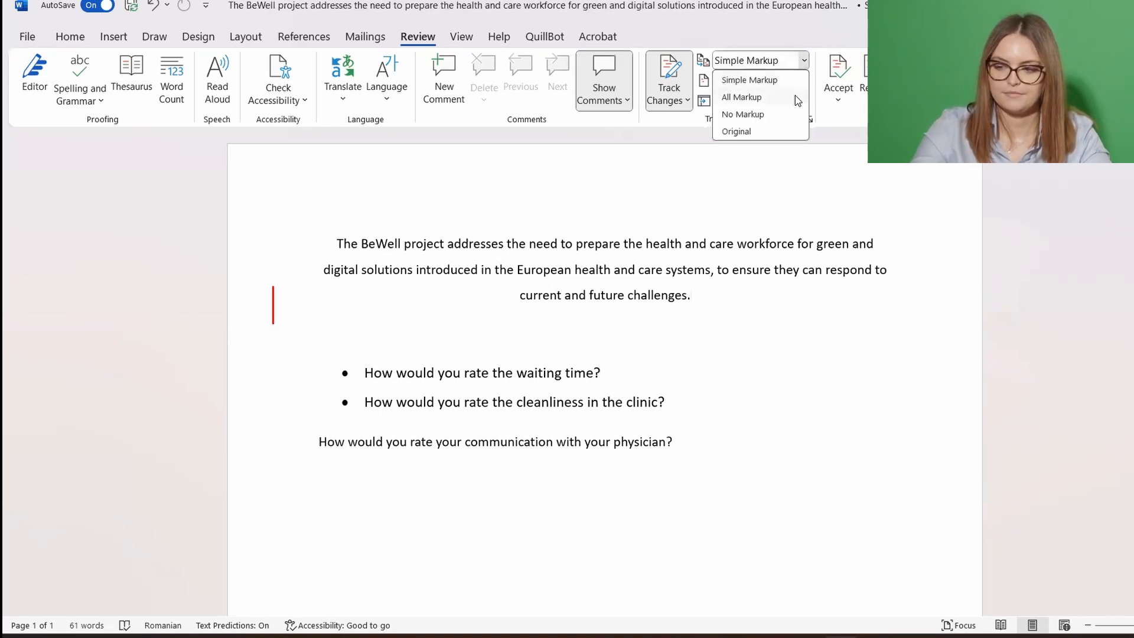
pyautogui.click(795, 95)
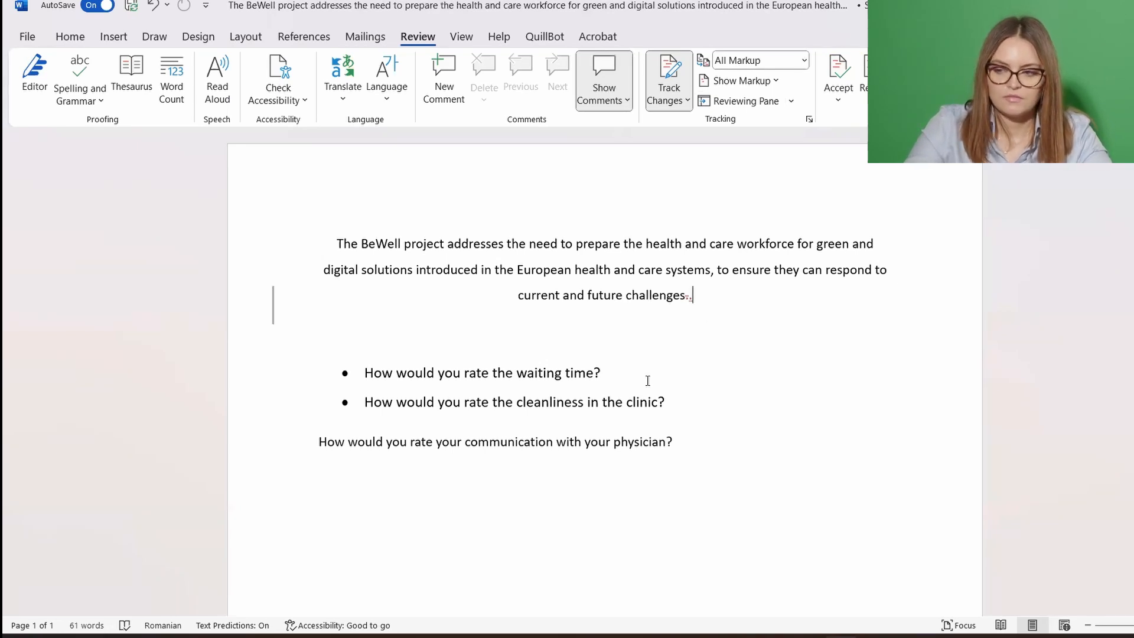
# Start a comment on the waiting time question, then discard it
pyautogui.moveTo(601, 373); pyautogui.dragTo(364, 387)
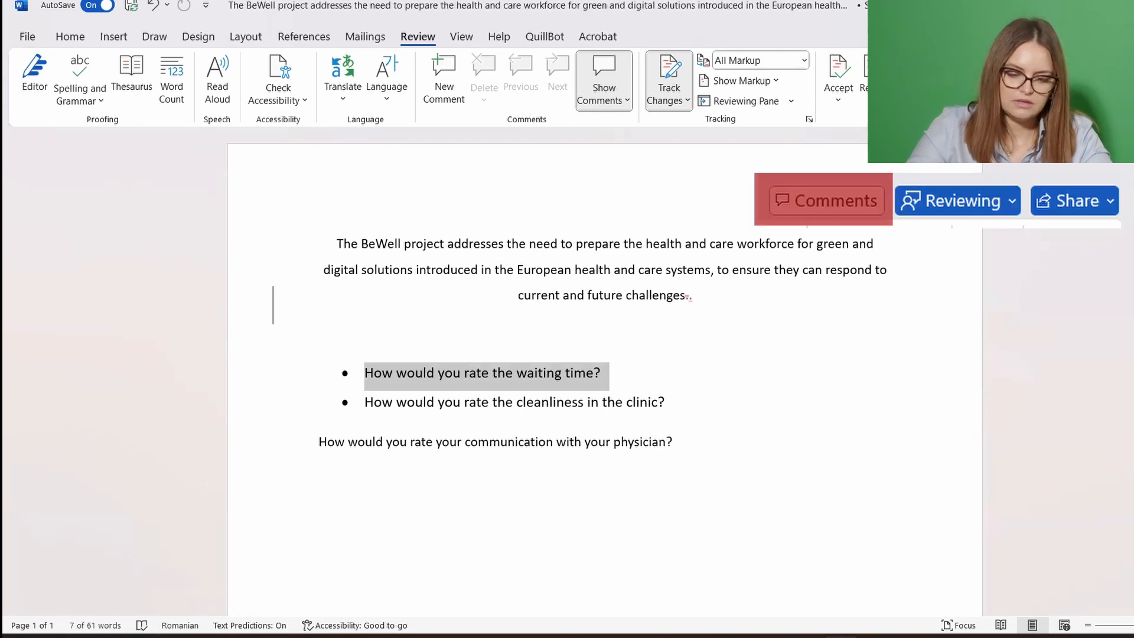
pyautogui.click(1026, 37)
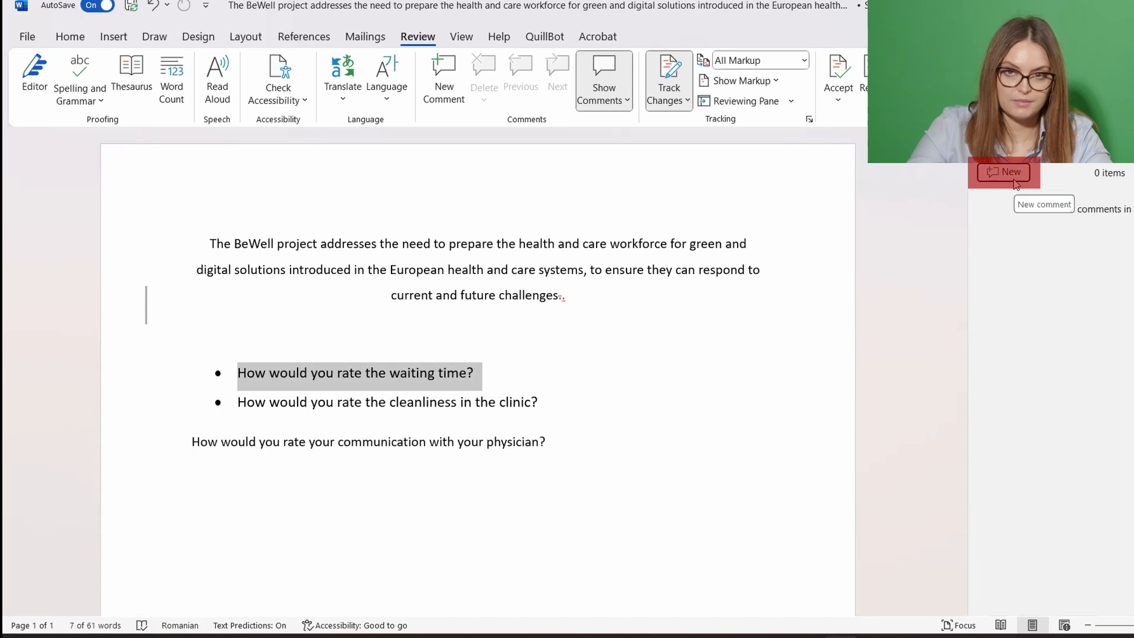
pyautogui.click(1013, 180)
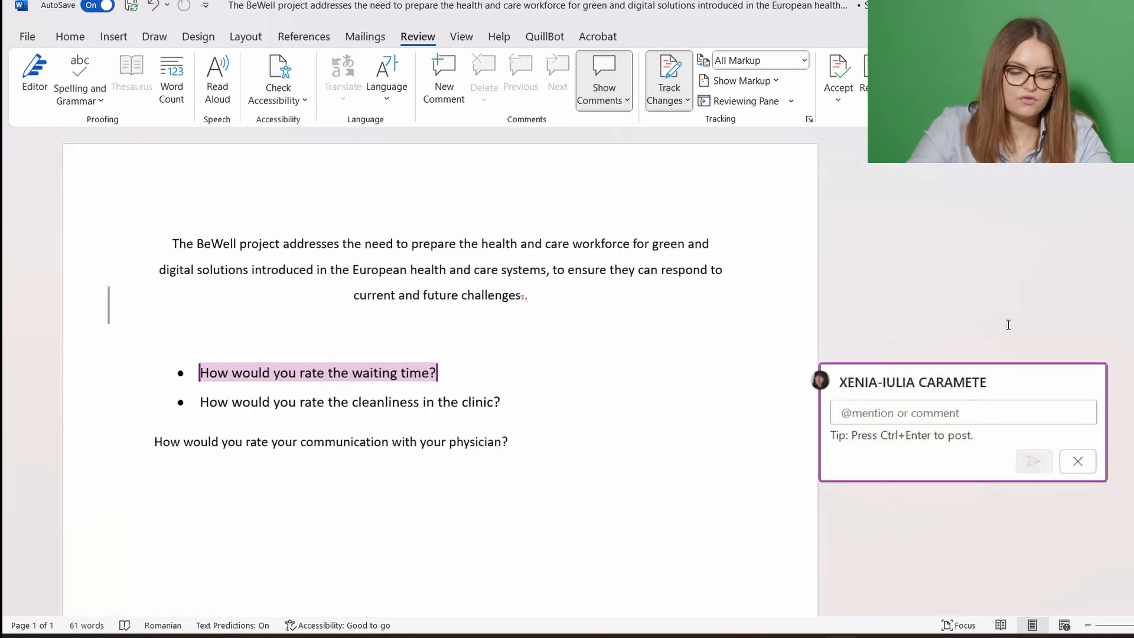
pyautogui.click(1077, 461)
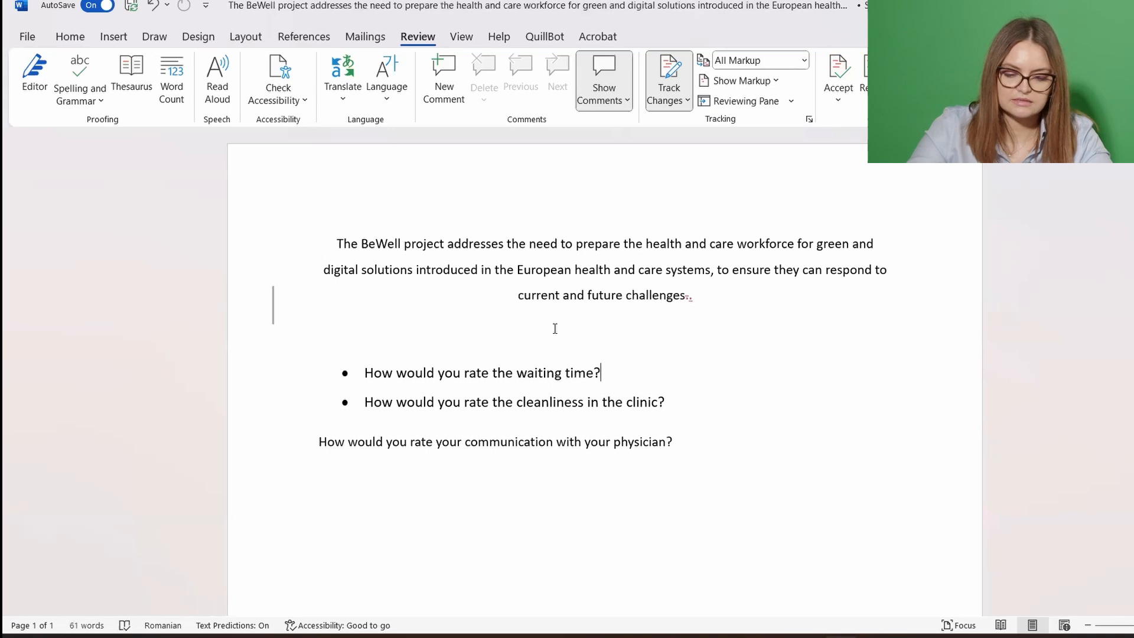
# Post the comment 'We should review this question!' on the cleanliness question
pyautogui.moveTo(709, 401); pyautogui.dragTo(363, 402)
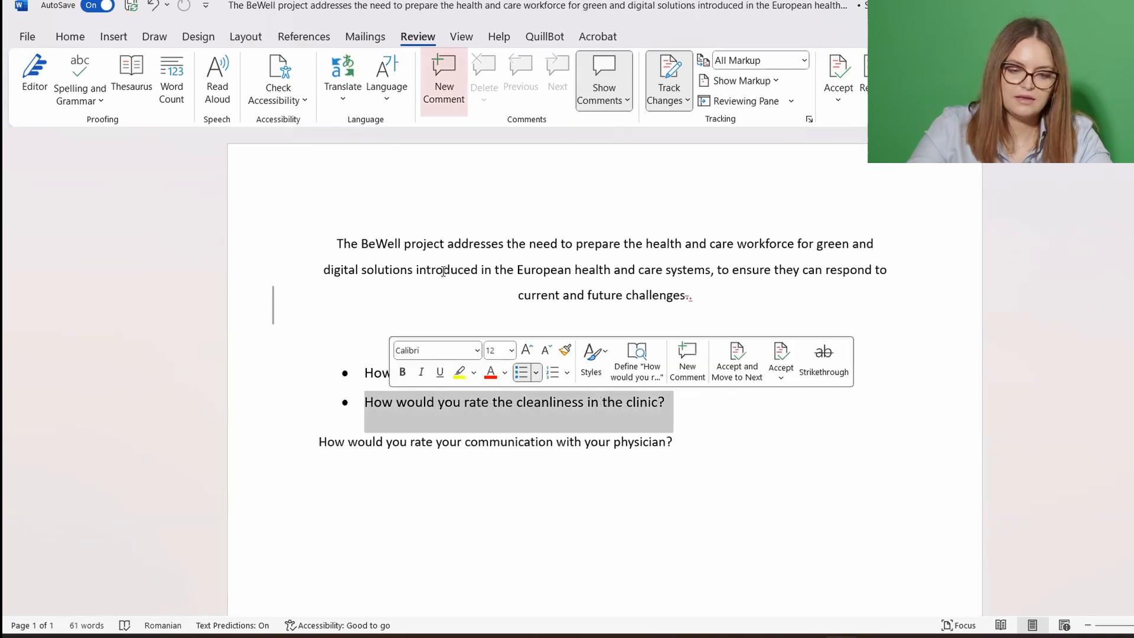
pyautogui.click(443, 80)
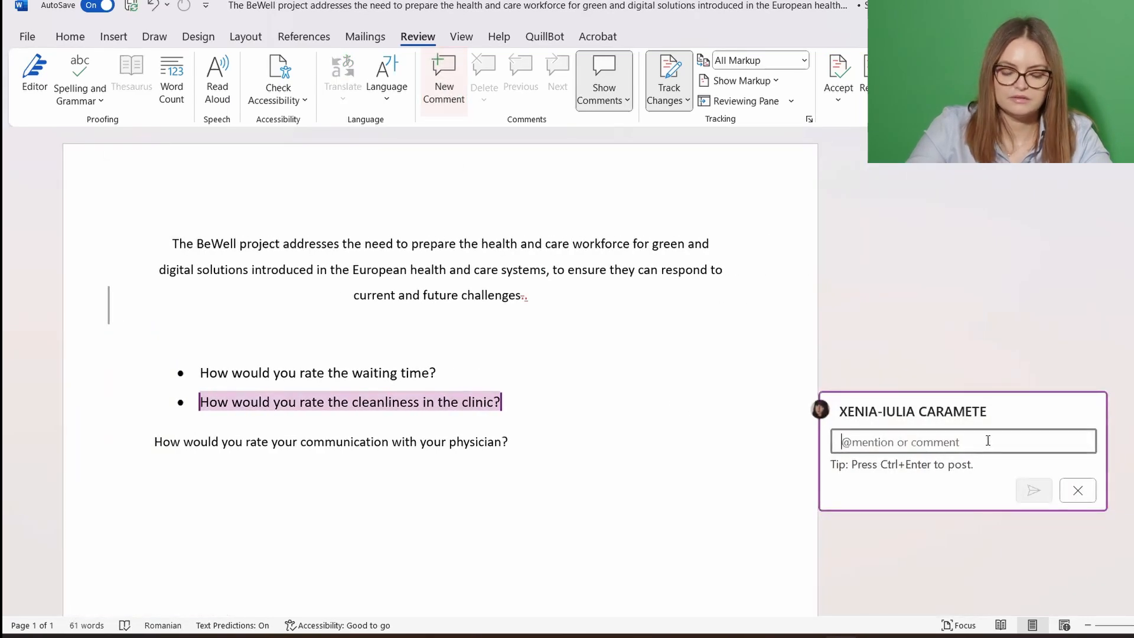
pyautogui.write('We shou')
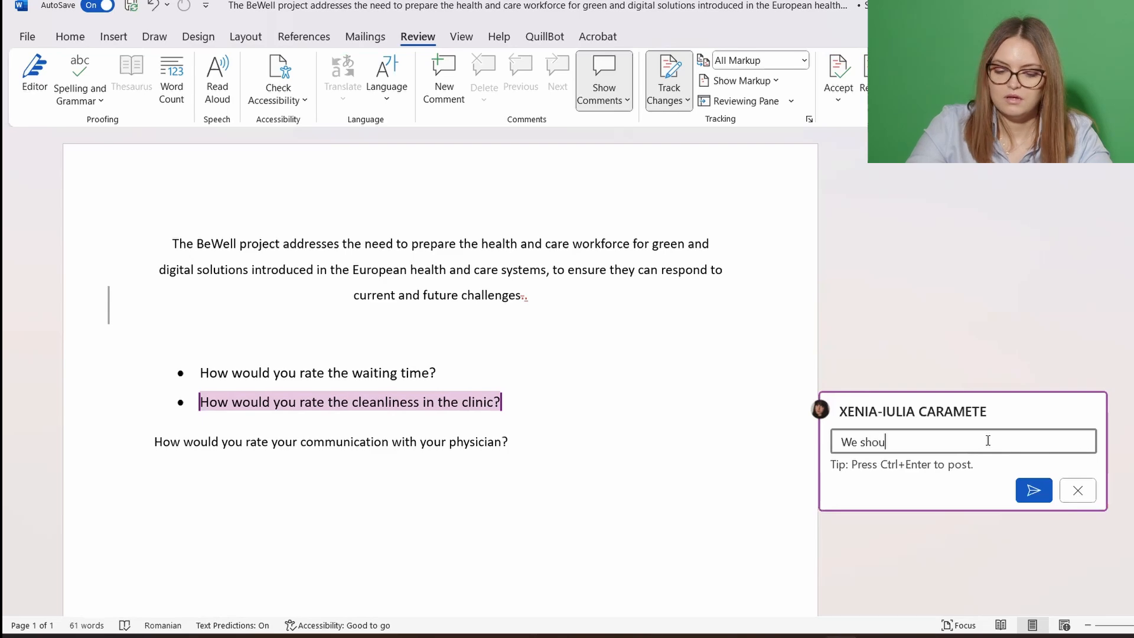
pyautogui.write('ld r')
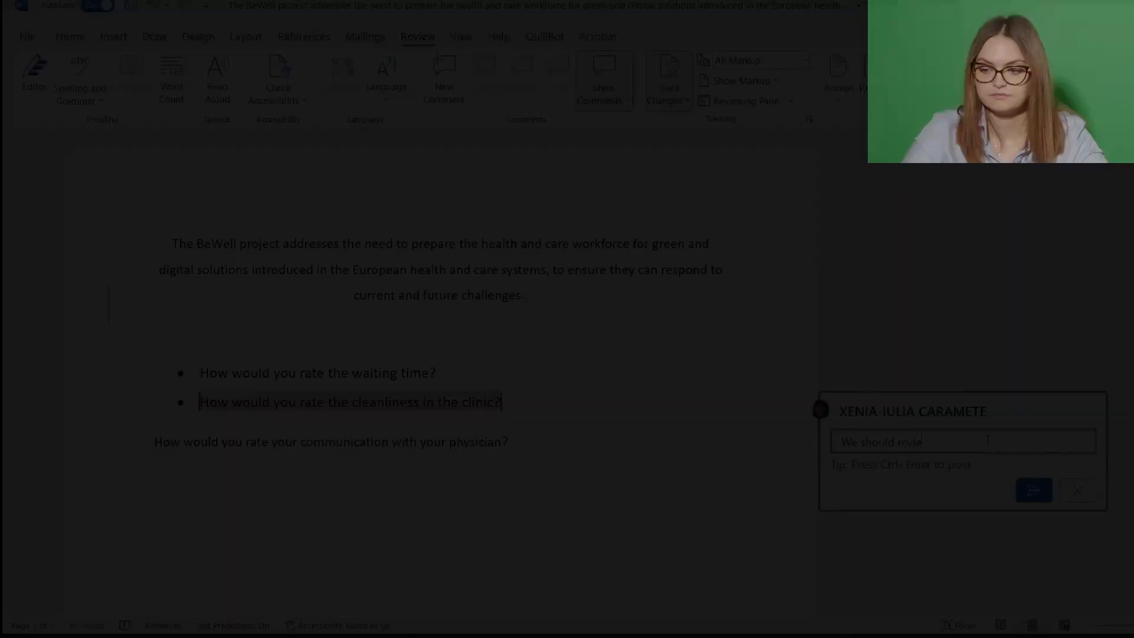
pyautogui.write('eview this ')
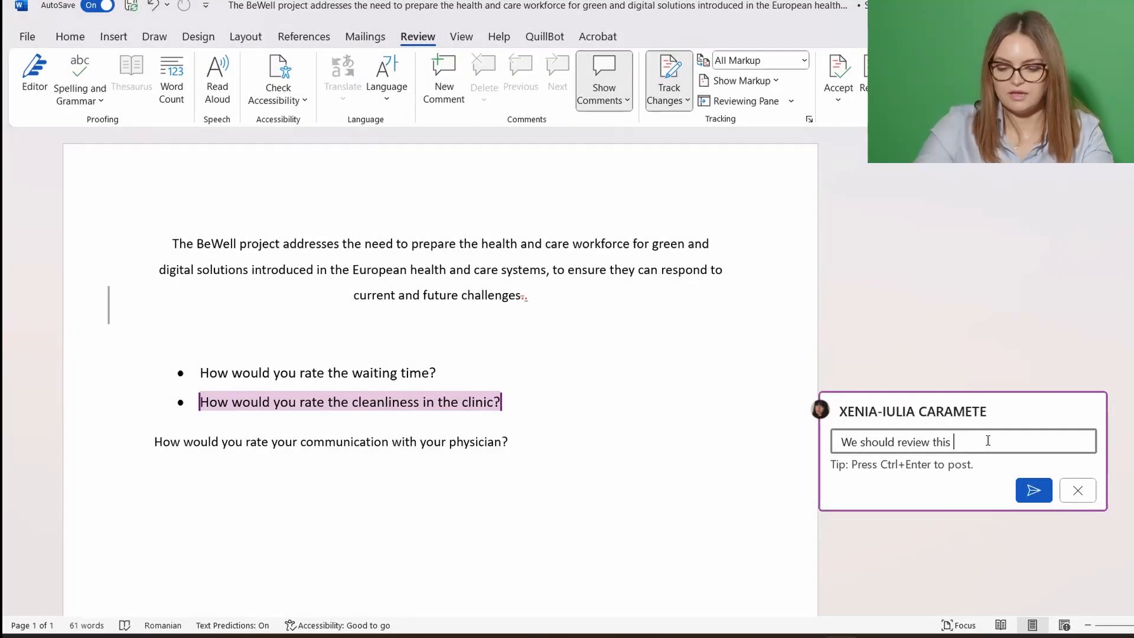
pyautogui.write('question')
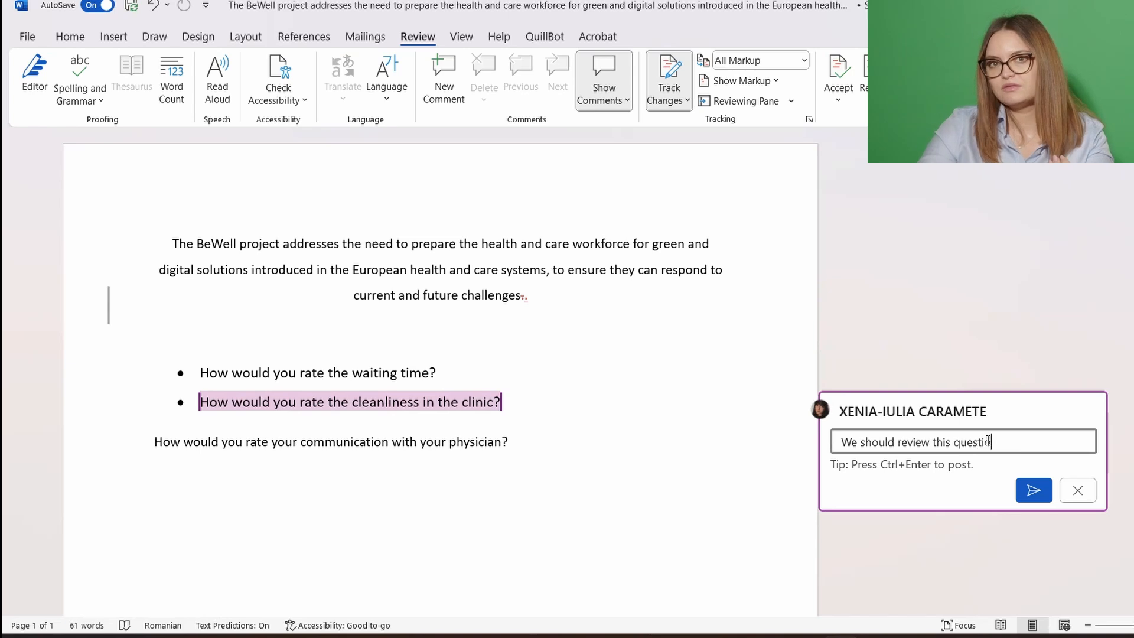
pyautogui.click(1031, 490)
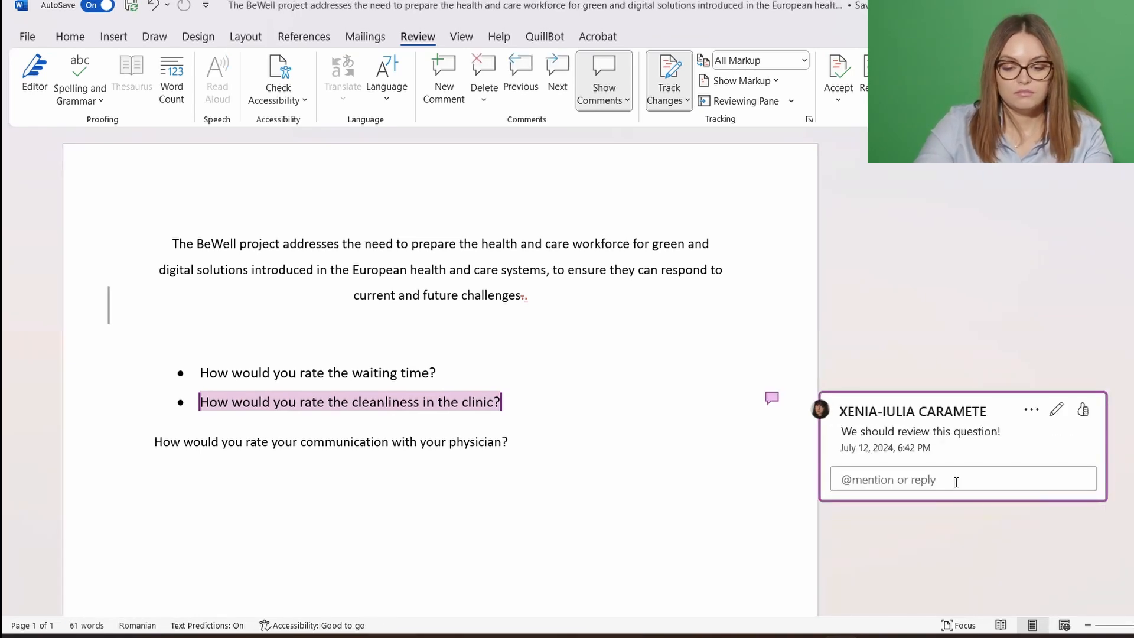
# Reply 'I agree!' to that comment
pyautogui.click(956, 482)
pyautogui.write('I ag')
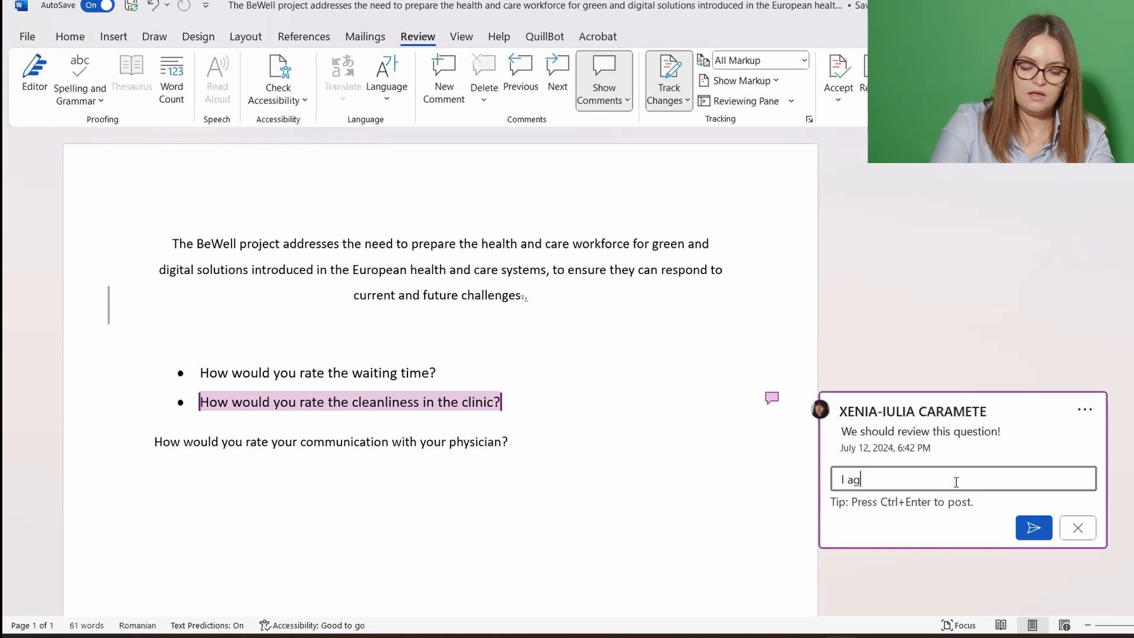
pyautogui.write('ree!')
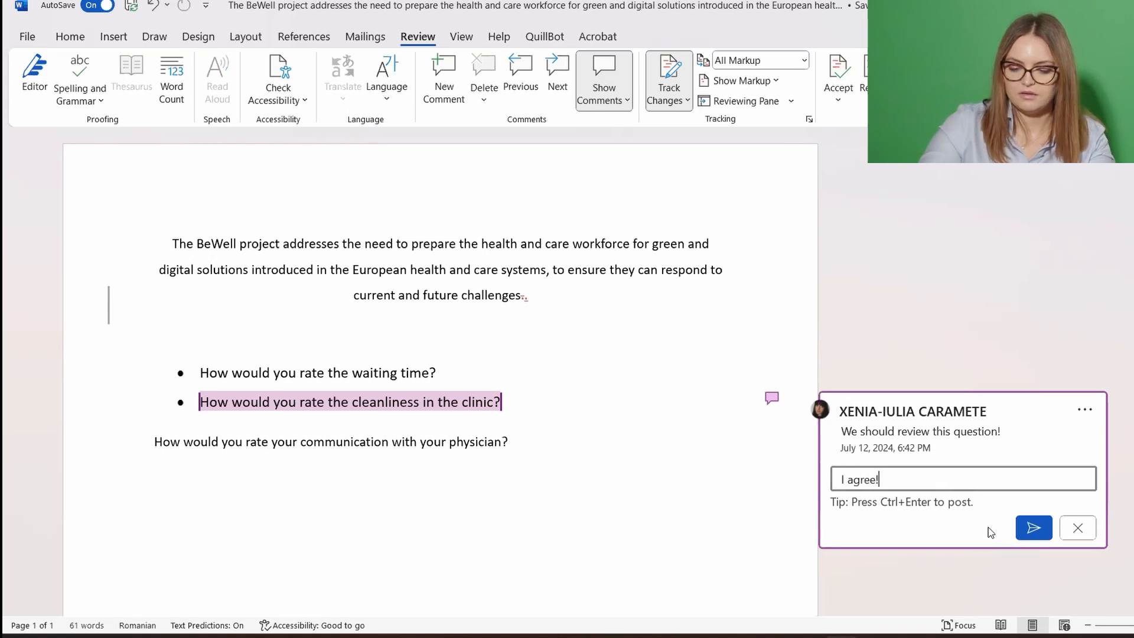
pyautogui.click(1033, 528)
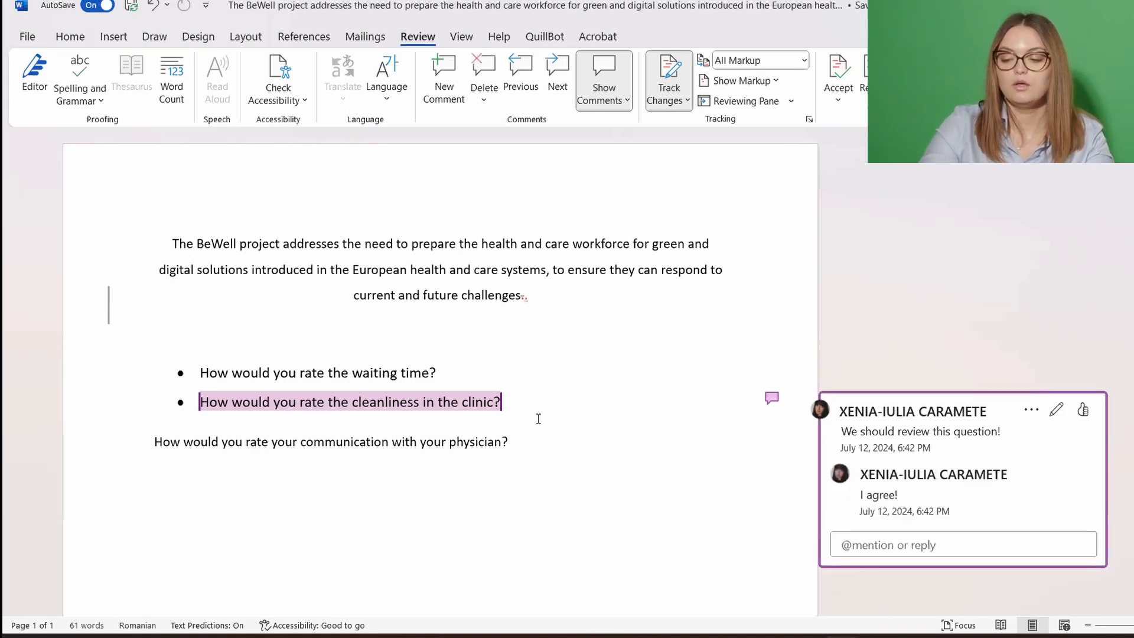